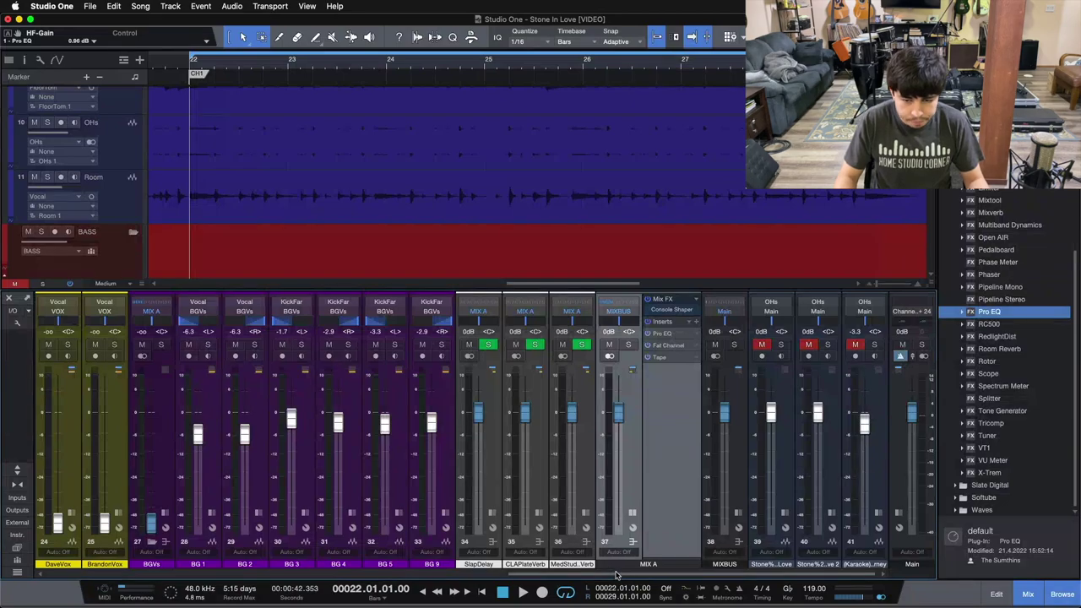
Insert Multiband Dynamics on MIX A after Fat Channel, bypass it, and start playback
left_click_drag(616, 573, 676, 457)
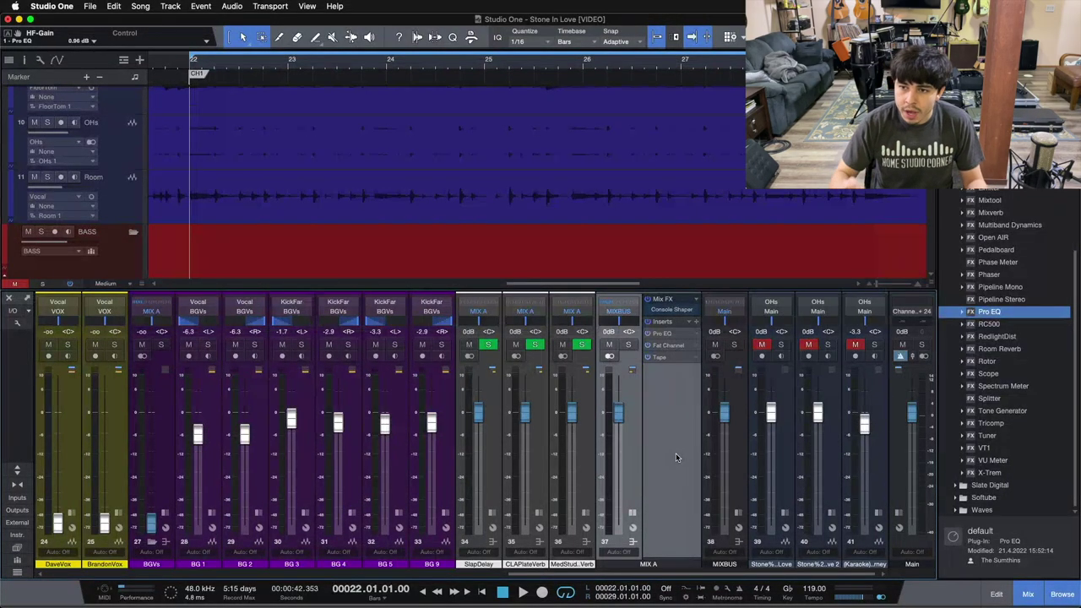
left_click_drag(1014, 227, 667, 358)
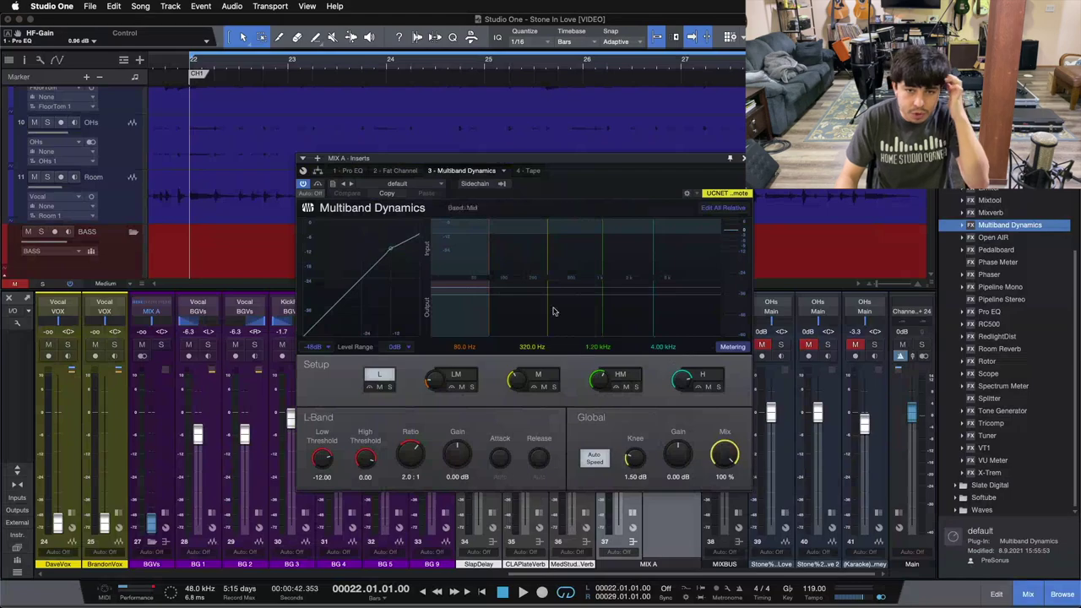
left_click(317, 185)
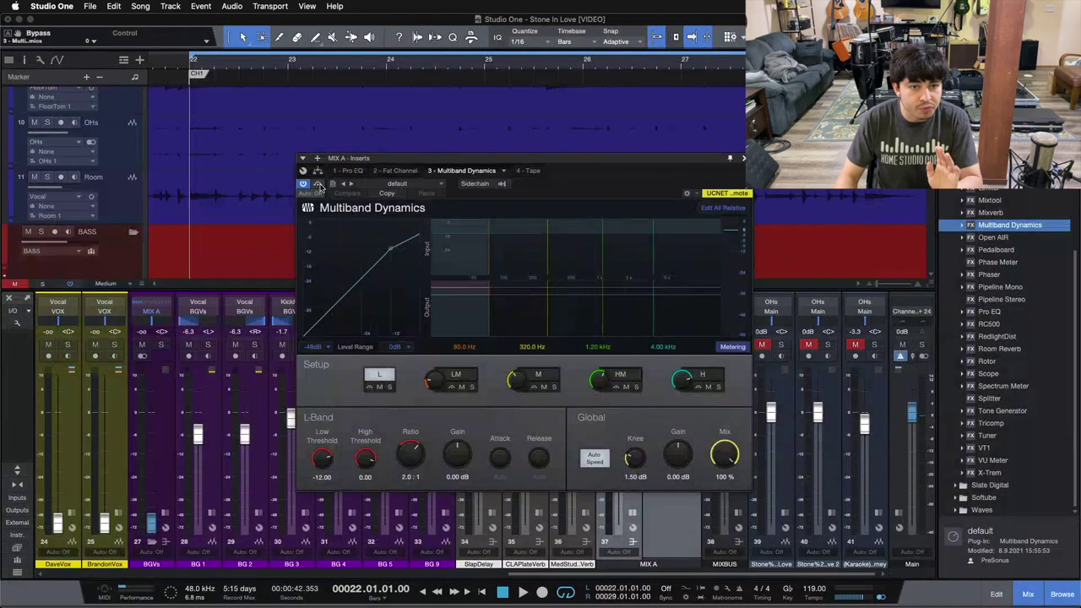
left_click(743, 158)
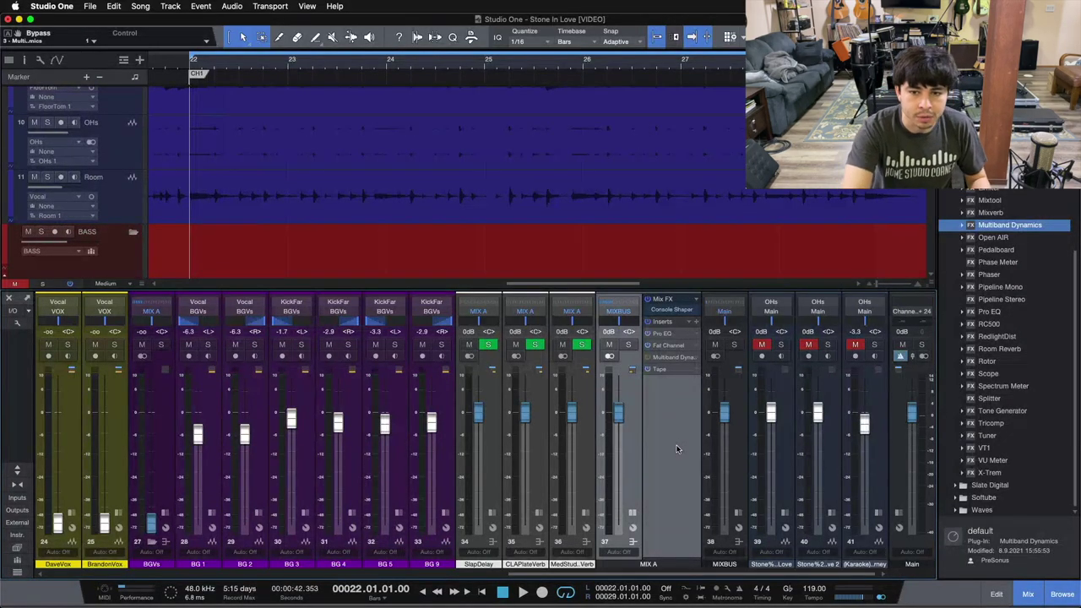
key("space")
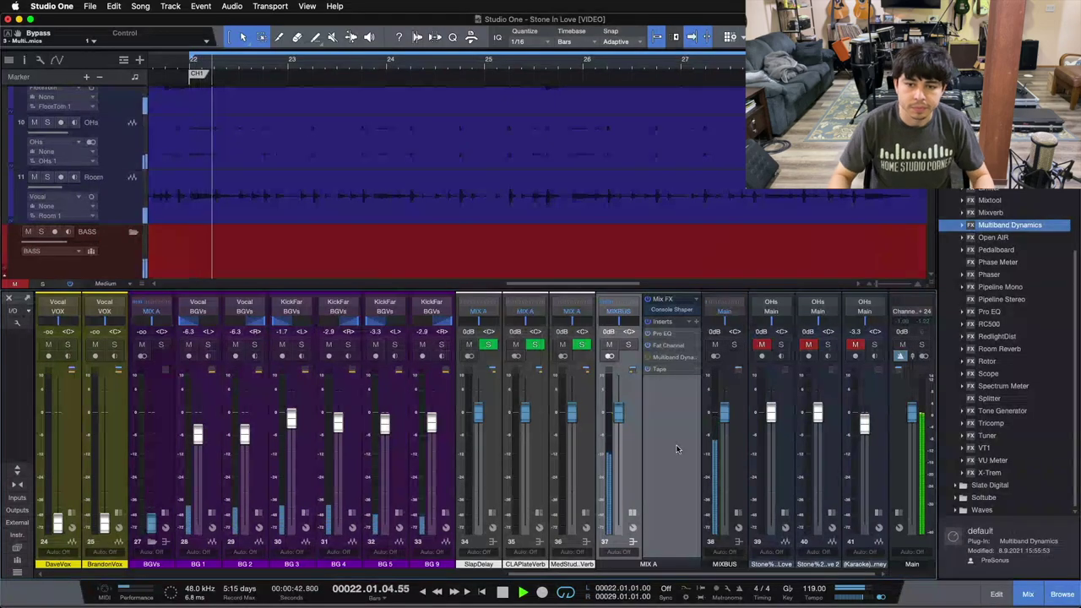
Turn on the Console Shaper mix effect on the MIX A bus
left_click(647, 300)
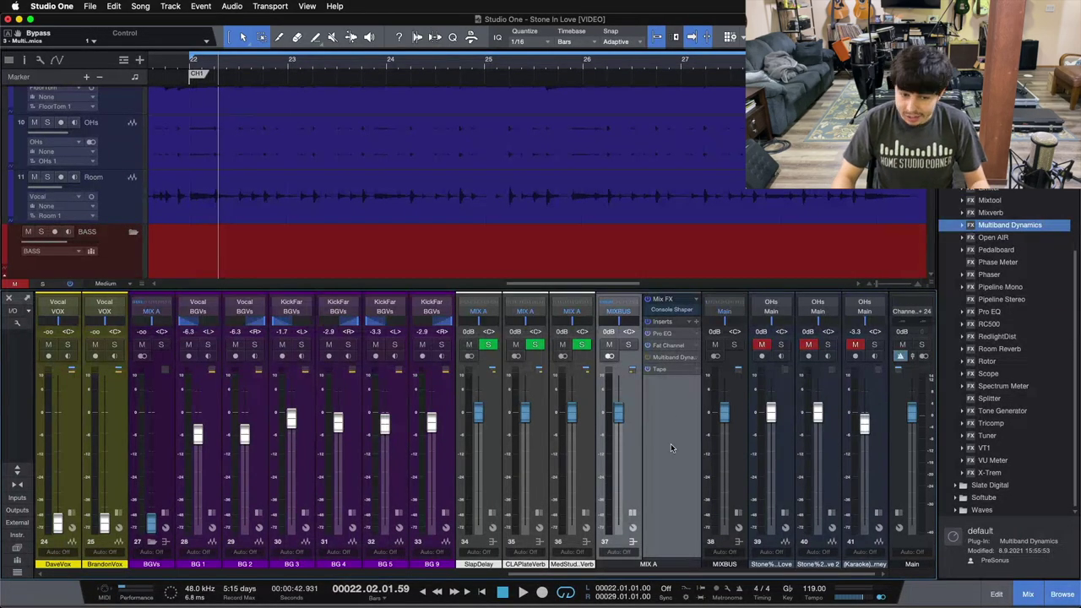
Open MIX A's Multiband Dynamics editor, move it aside, and re-enable the plugin
left_click(667, 357)
left_click_drag(579, 182, 421, 247)
left_click(161, 253)
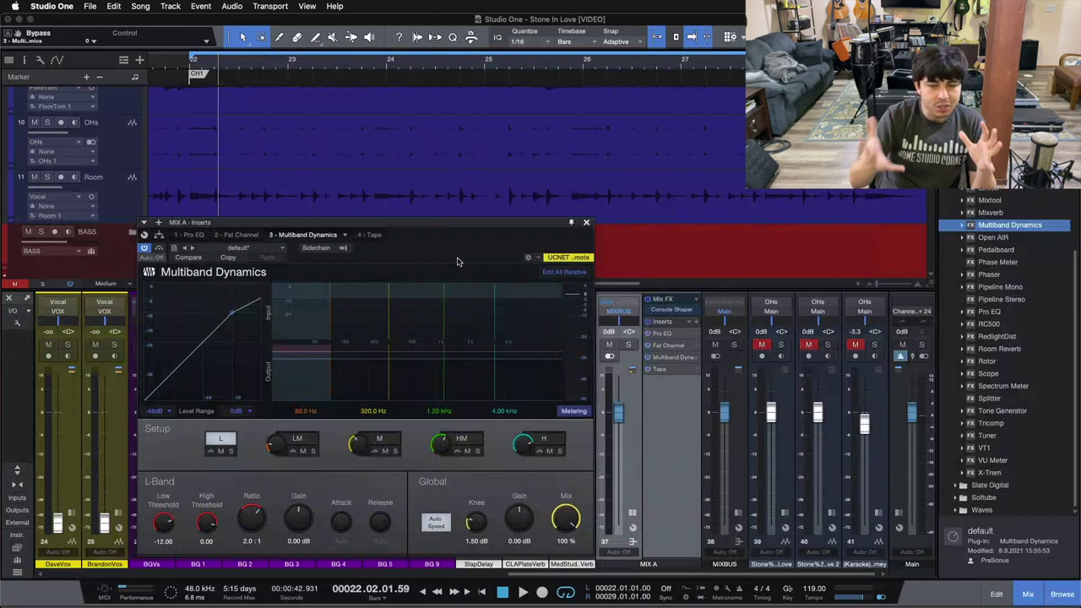
left_click_drag(448, 250, 442, 240)
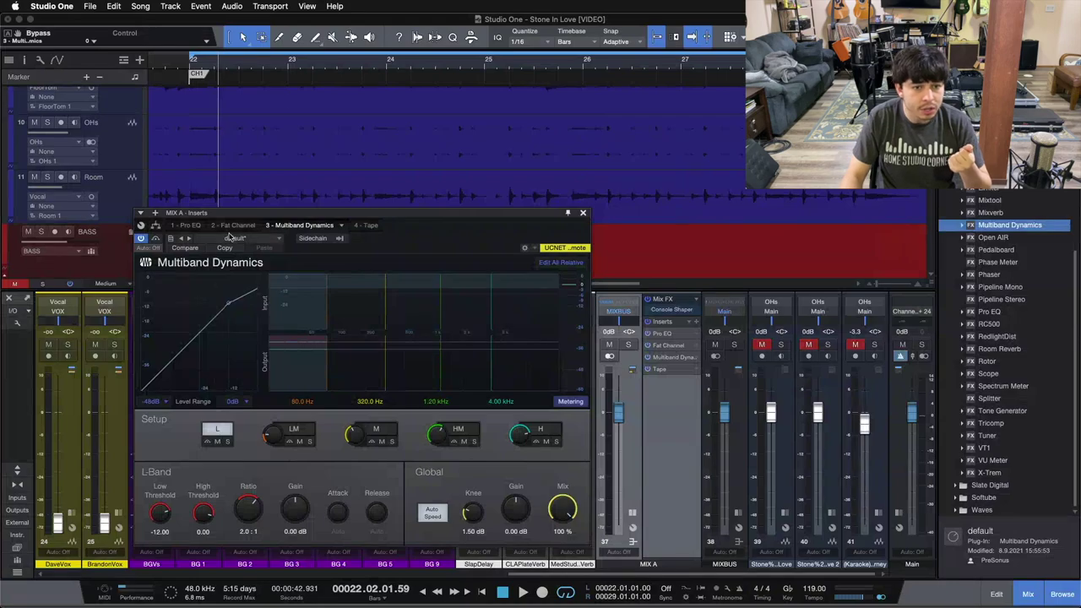
left_click(228, 238)
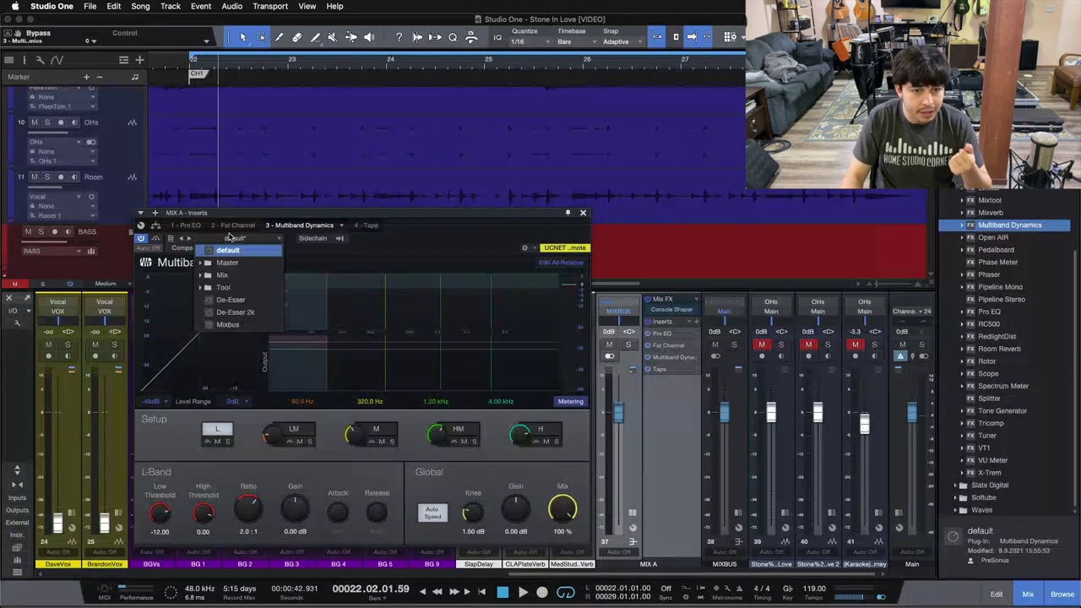
Load the Mixbus preset into MIX A's Multiband Dynamics, replacing the default
left_click(247, 326)
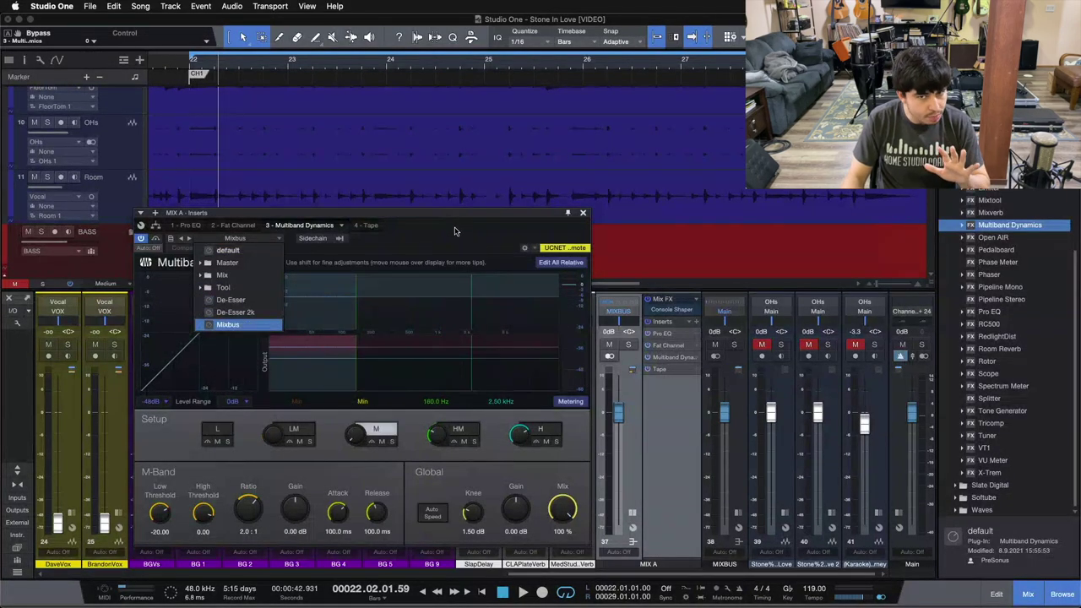
left_click(300, 251)
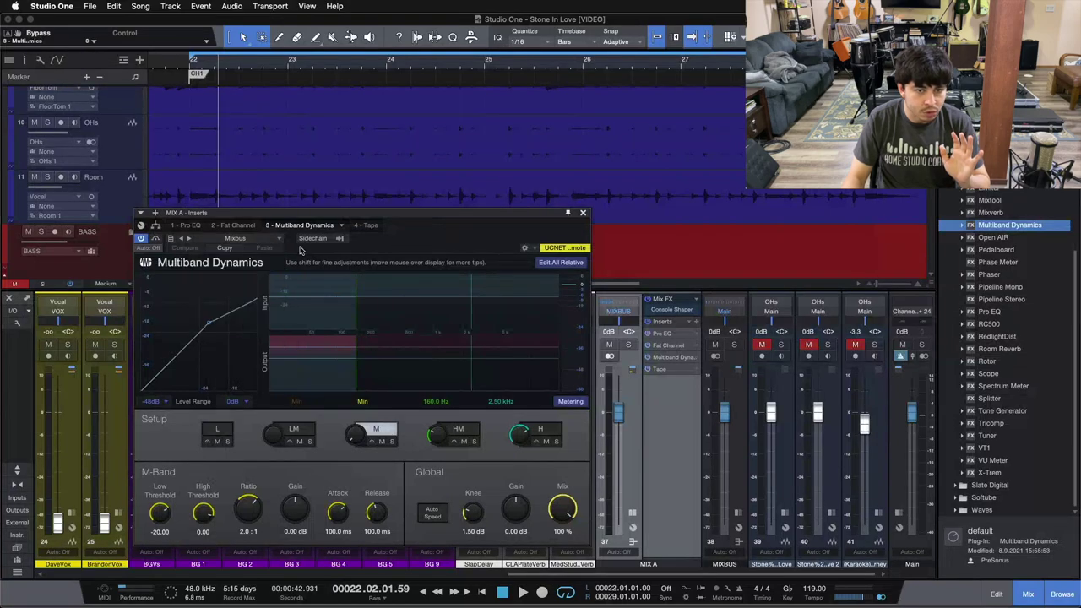
left_click(267, 240)
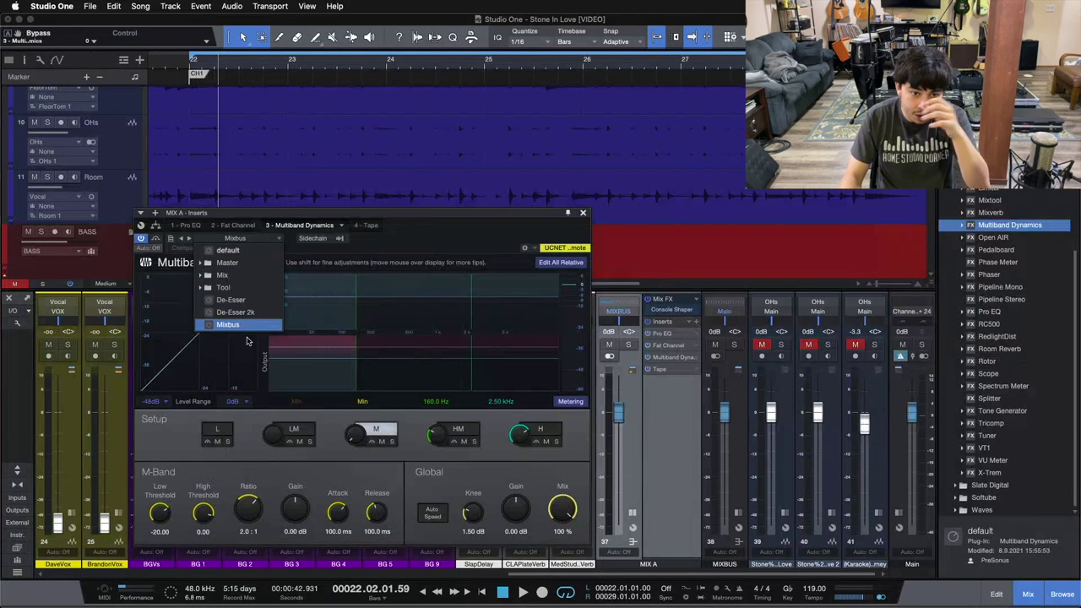
left_click(457, 237)
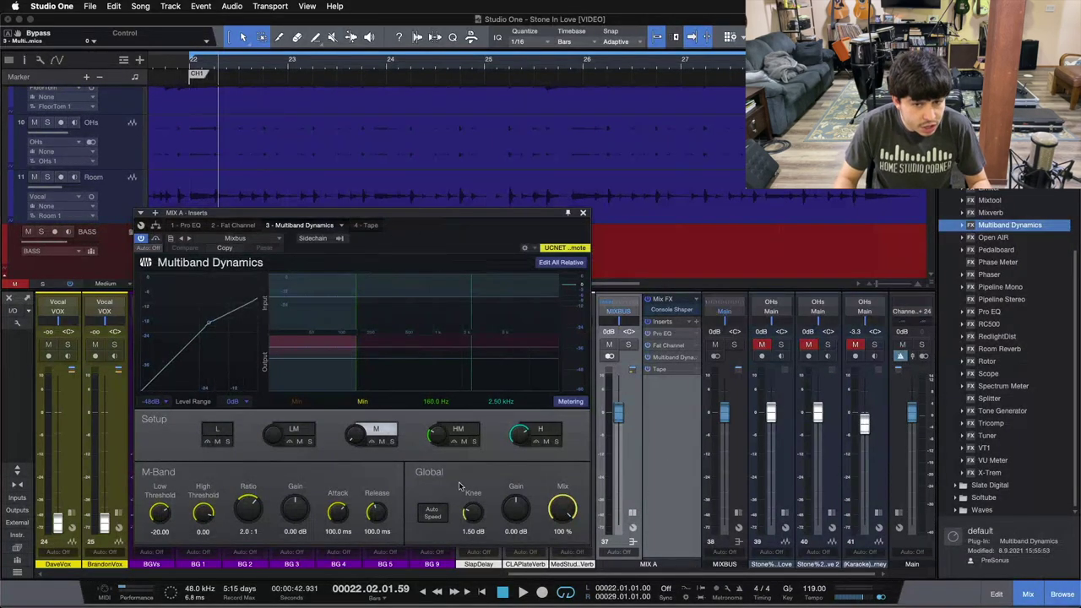
left_click(461, 430)
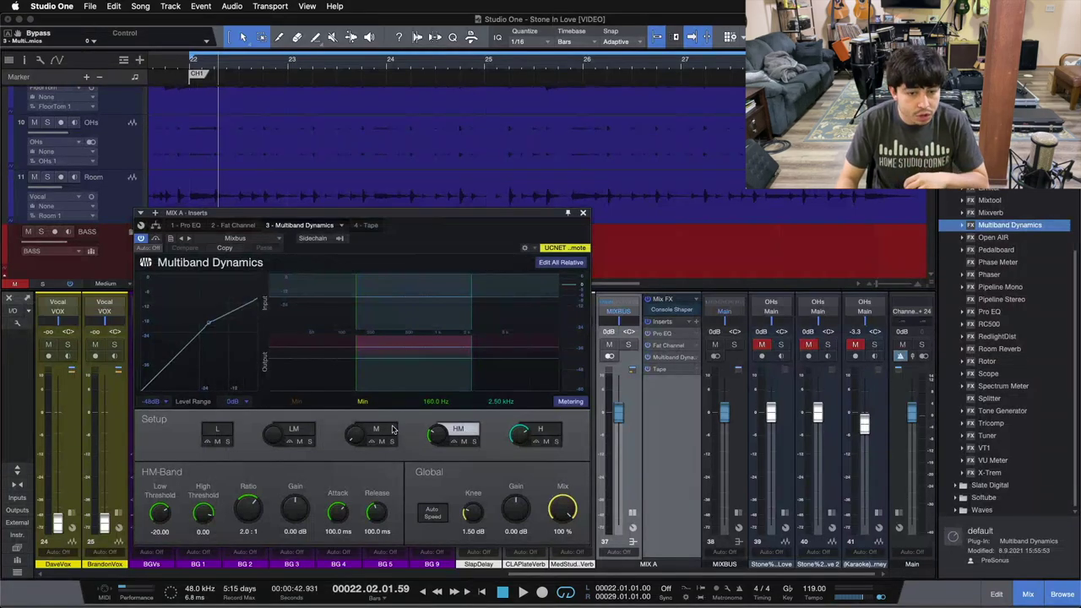
Compare the Mixbus preset's mid, high-mid and high band settings in Multiband Dynamics
left_click(392, 430)
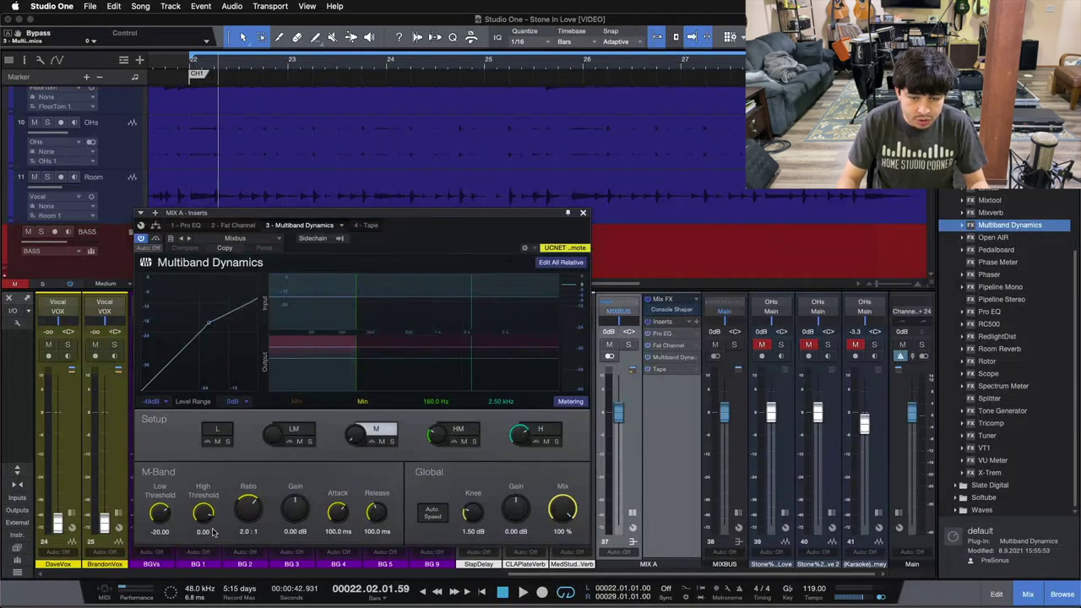
left_click(462, 431)
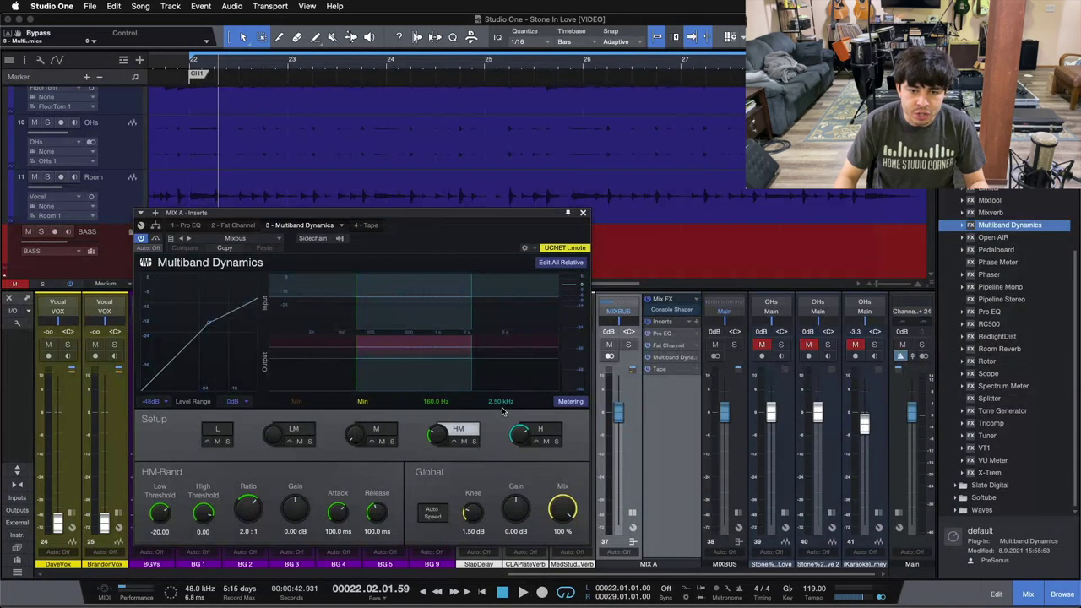
left_click(549, 432)
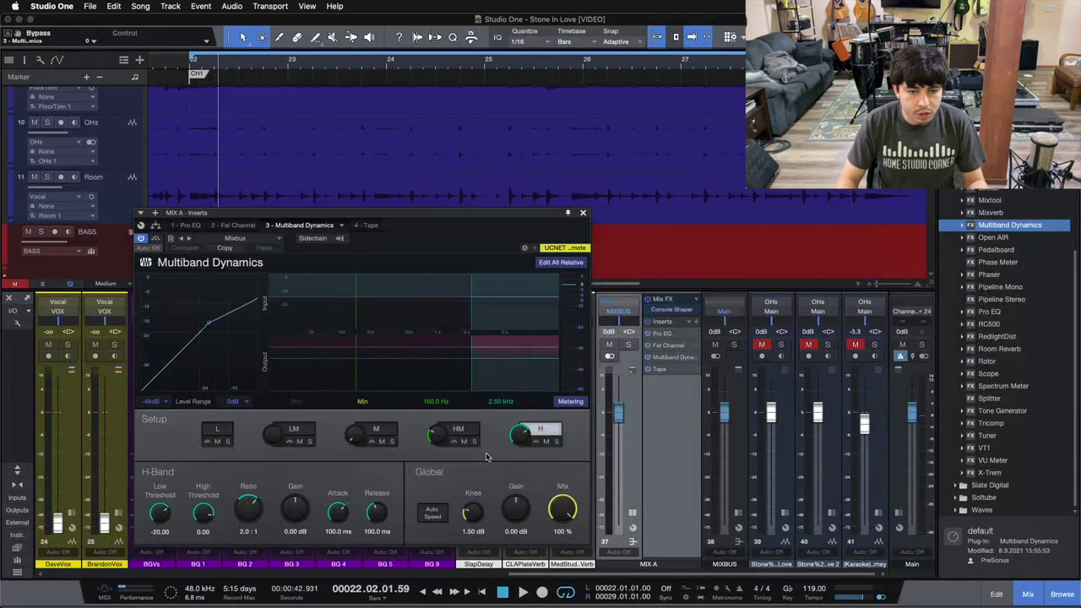
left_click(464, 430)
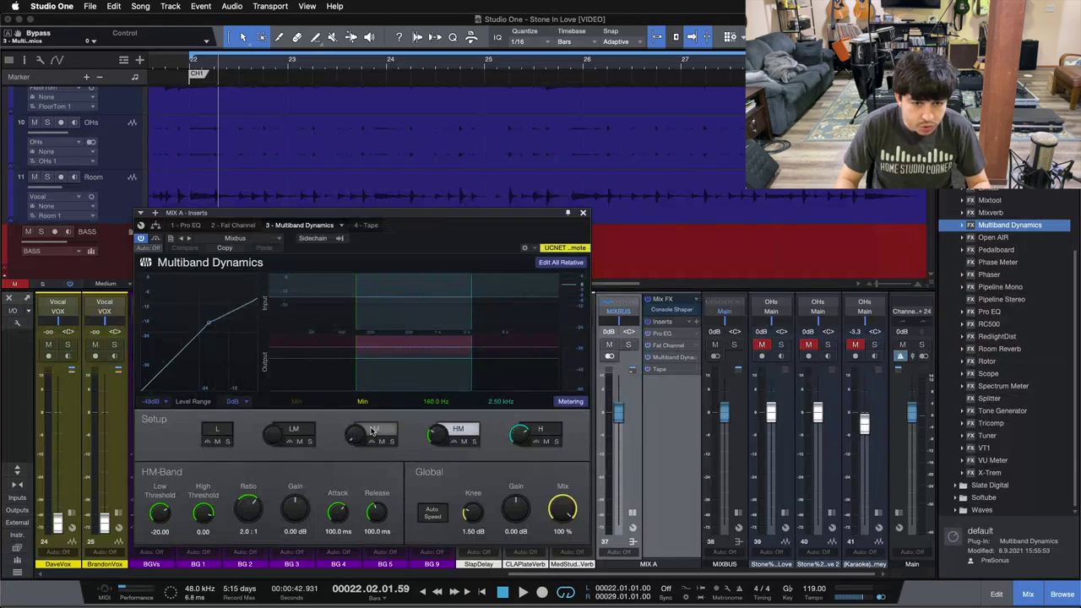
left_click(371, 431)
Switch between the high-mid and high bands, ending on the high band's 2:1, -20 dB settings
left_click(467, 430)
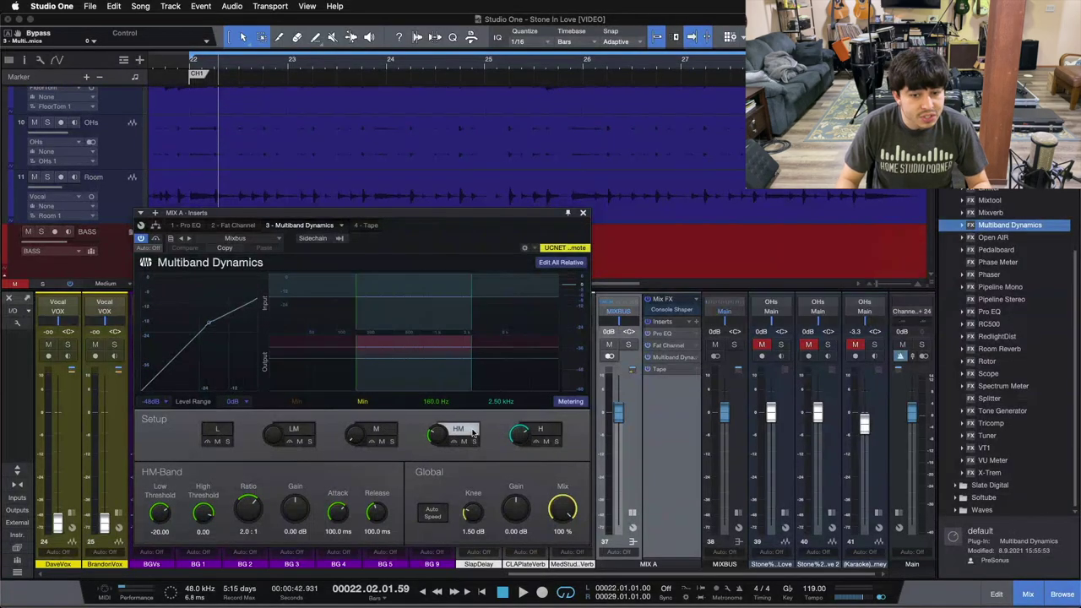
left_click(541, 432)
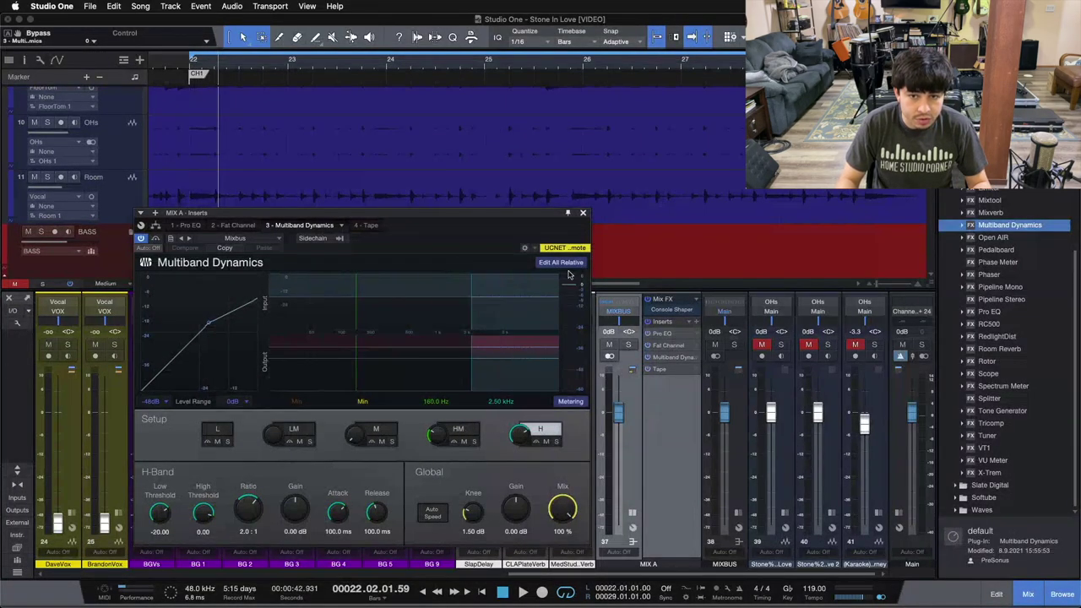
left_click(457, 432)
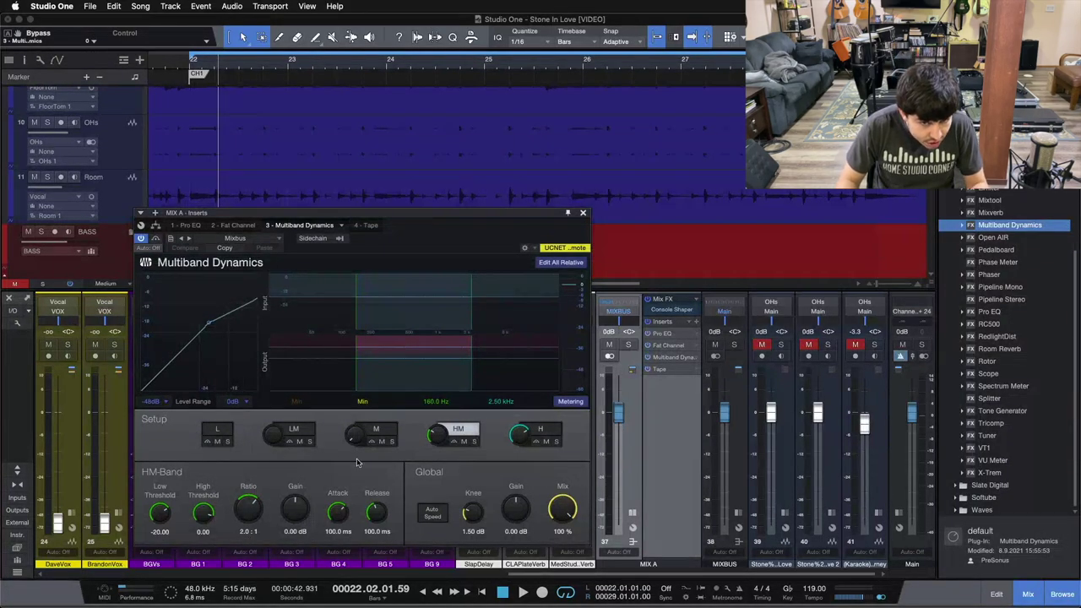
left_click(523, 432)
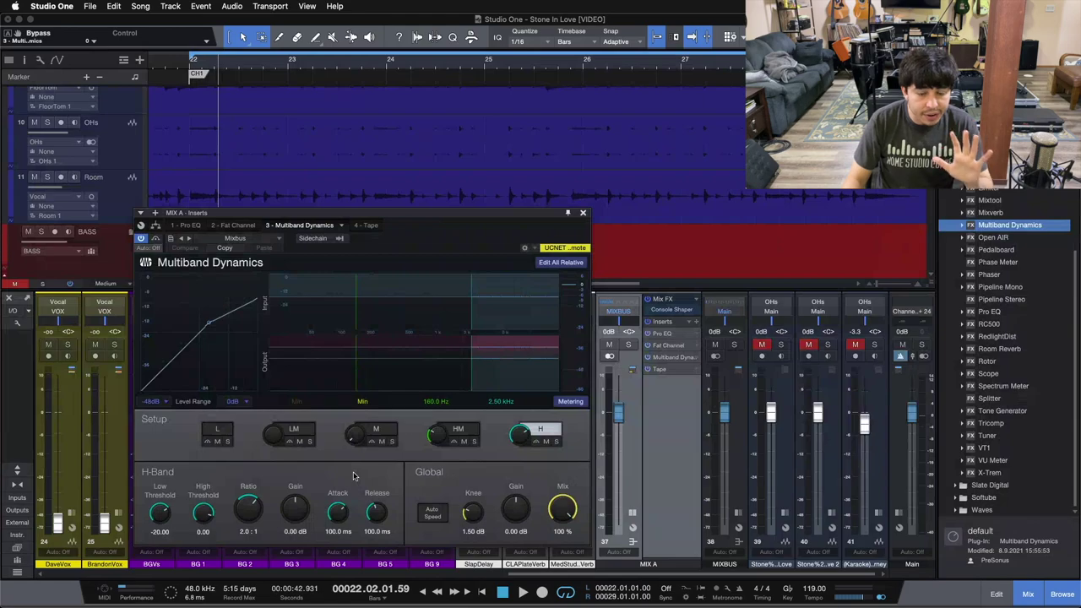
Review the mid and high-mid bands, then bypass Multiband Dynamics and stop back at bar 22
left_click(469, 435)
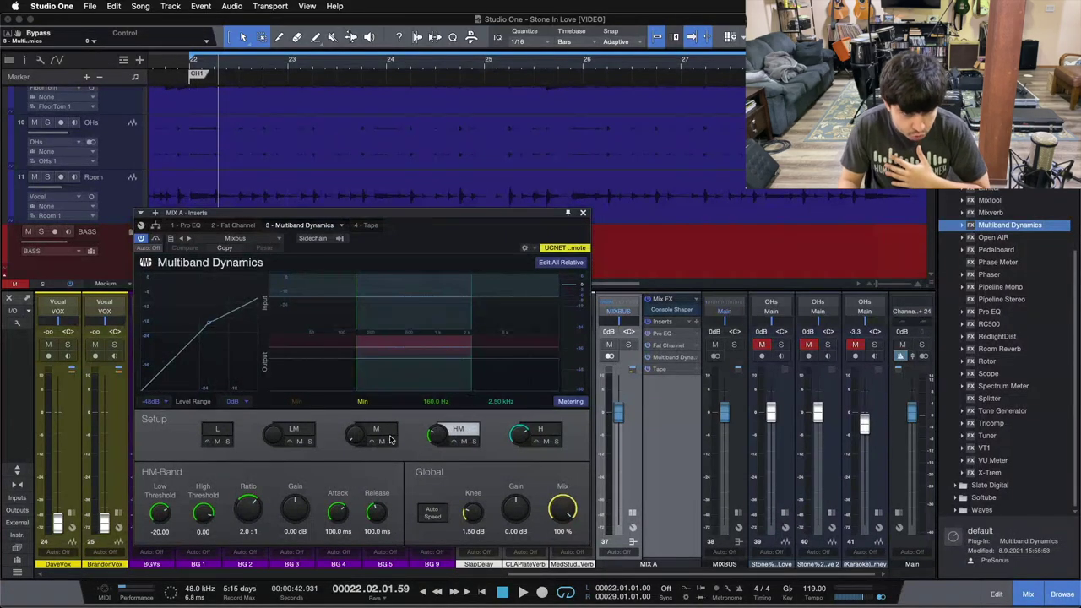
left_click(385, 435)
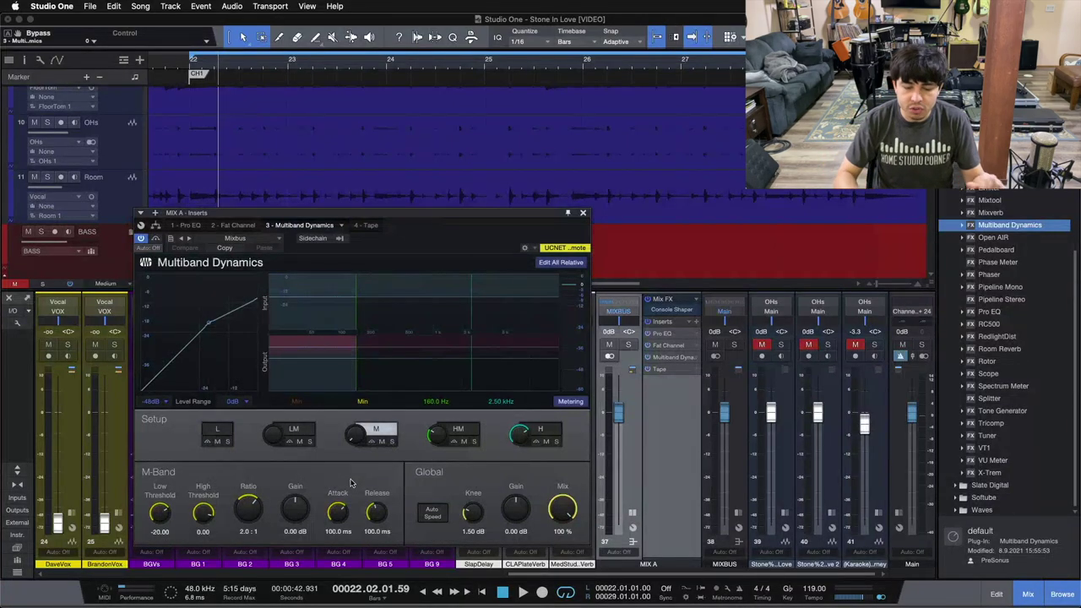
left_click(460, 430)
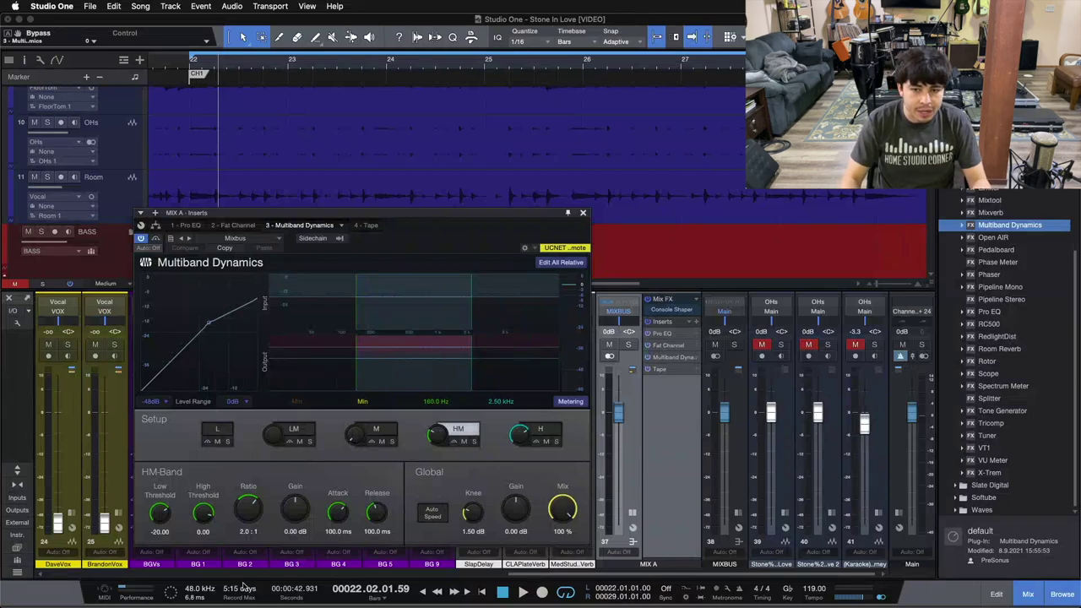
left_click(155, 239)
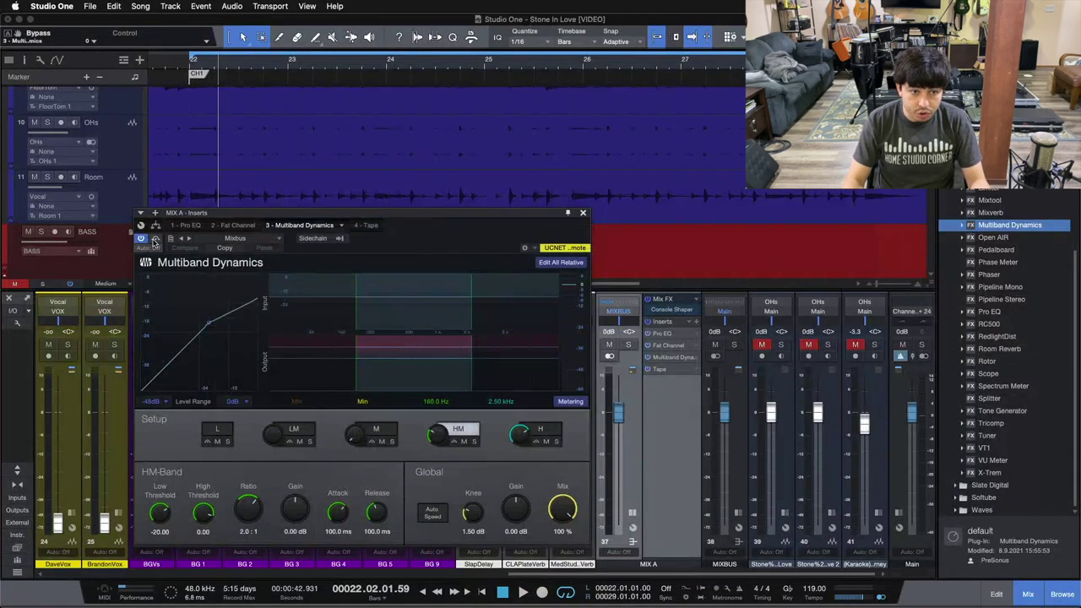
key("space")
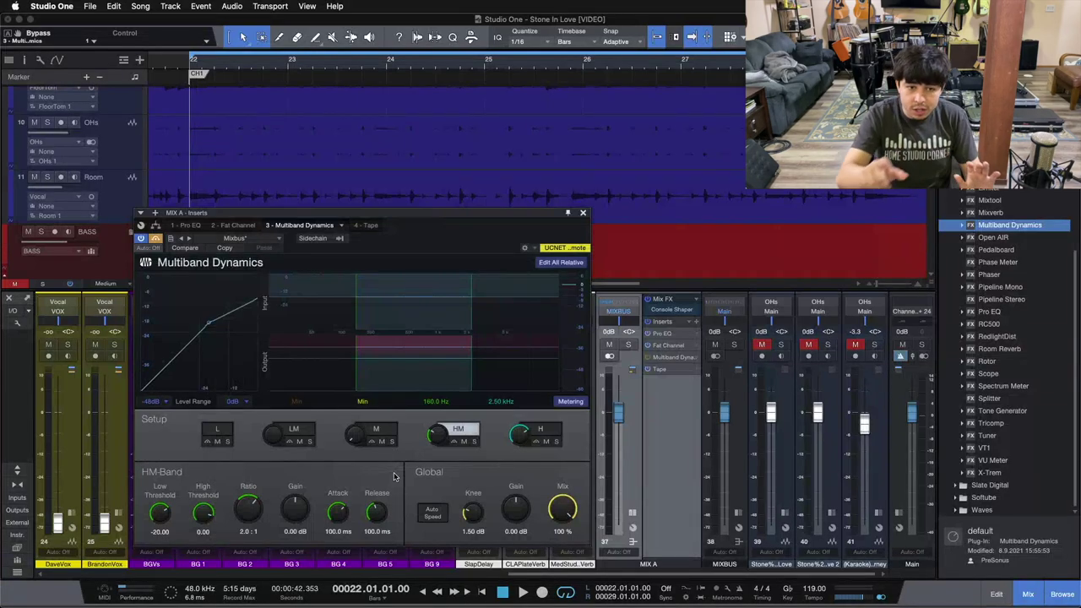
left_click(374, 434)
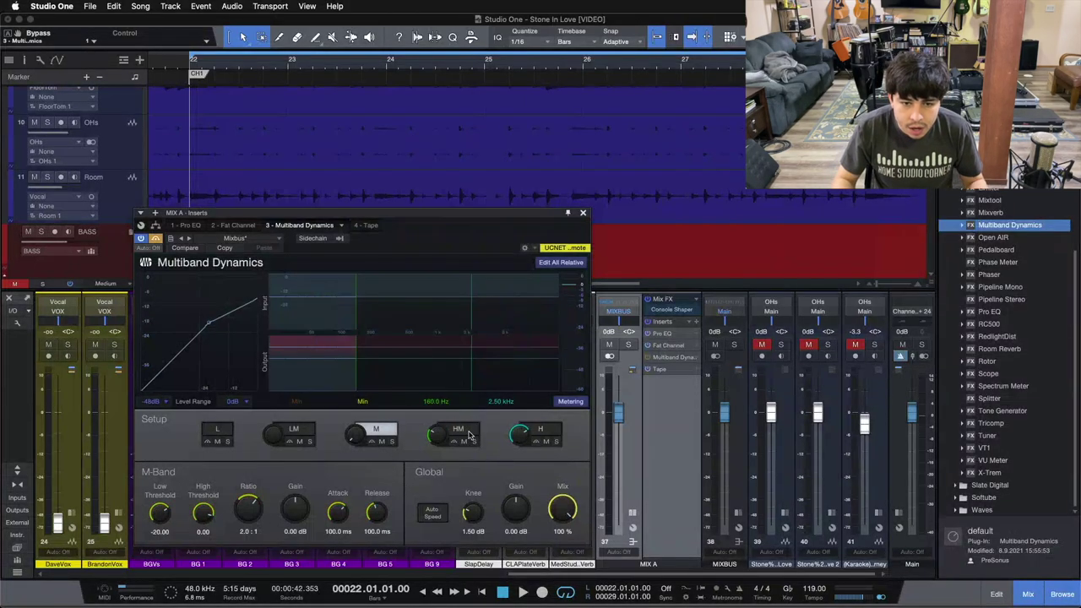
left_click(467, 433)
left_click(553, 434)
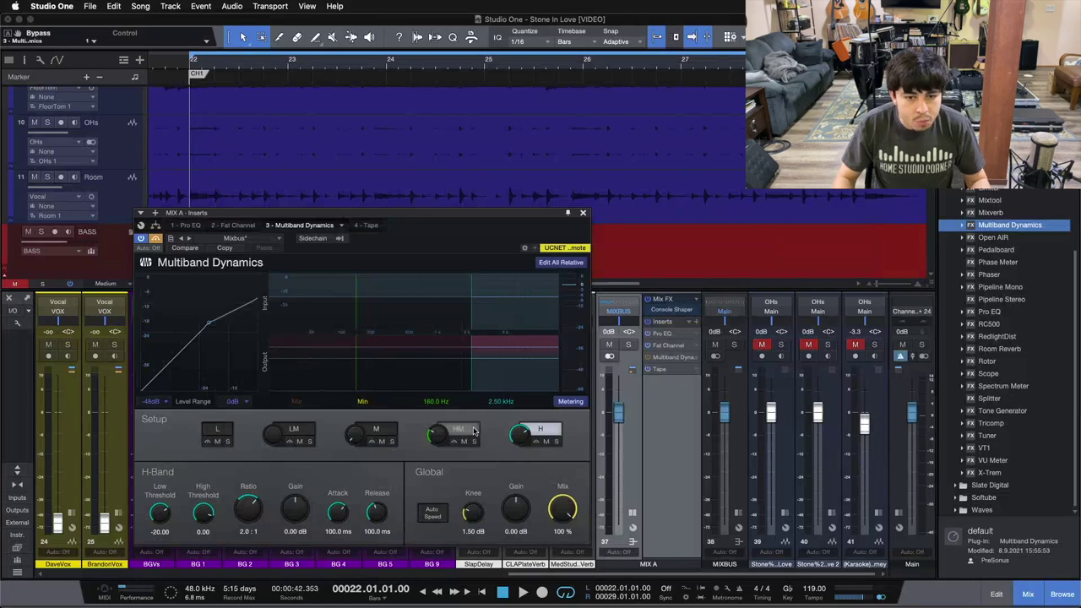
left_click(475, 431)
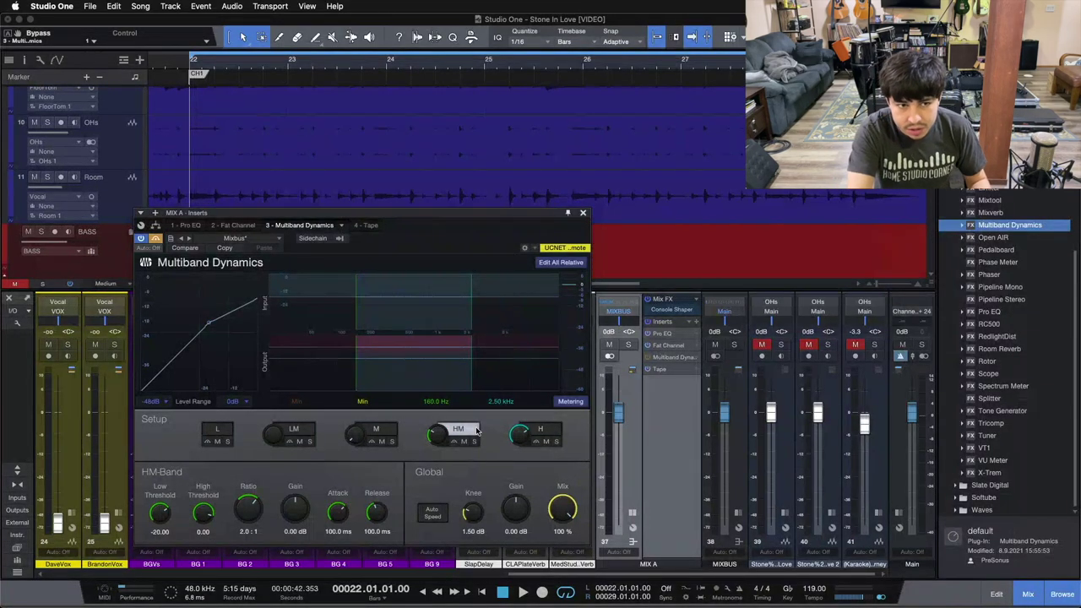
key("space")
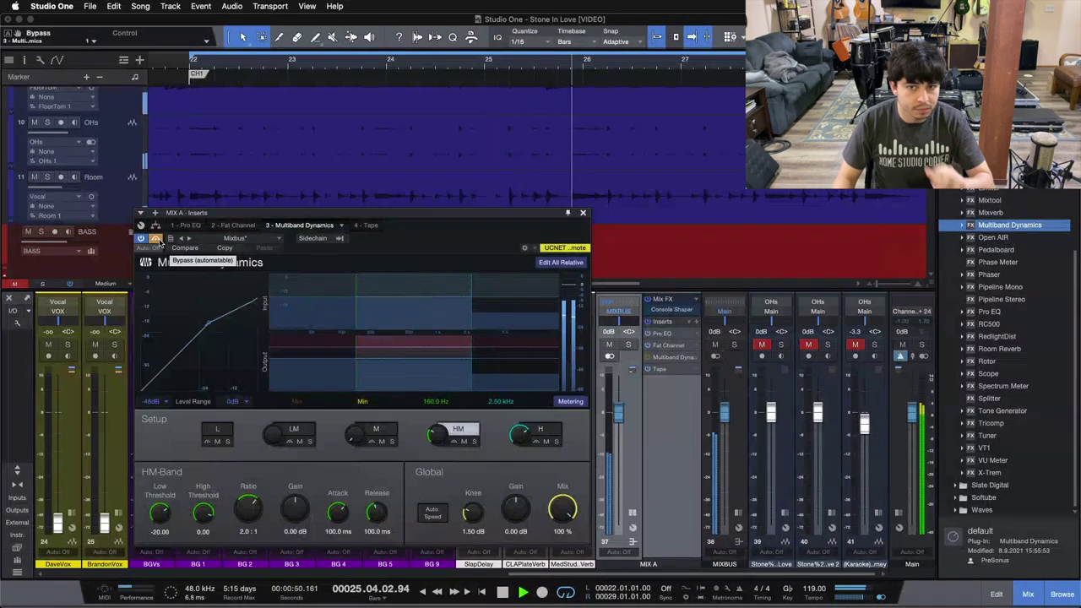
left_click(375, 431)
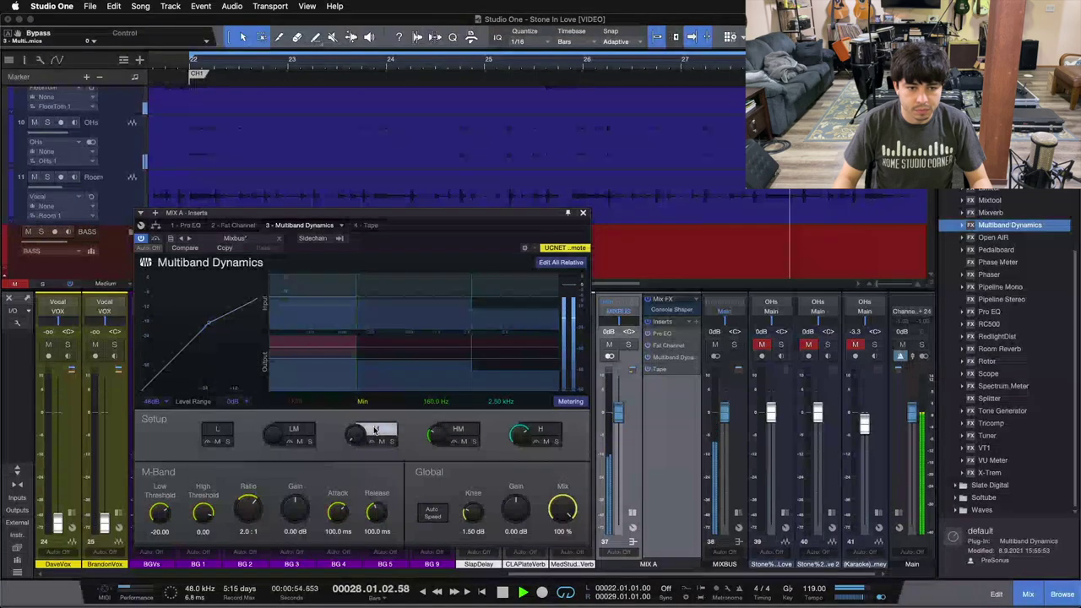
left_click(459, 431)
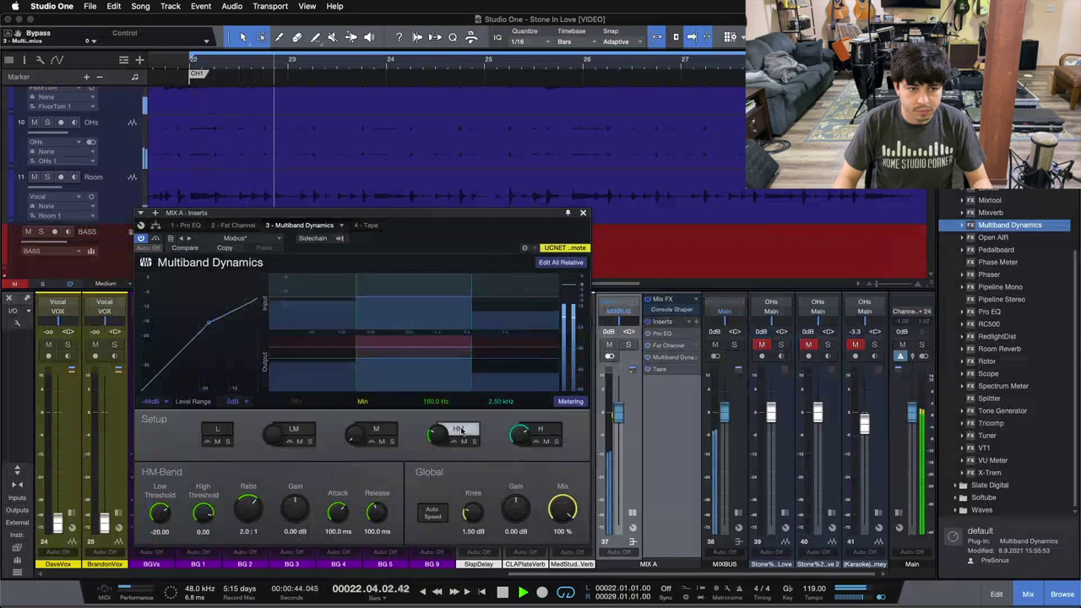
left_click(547, 430)
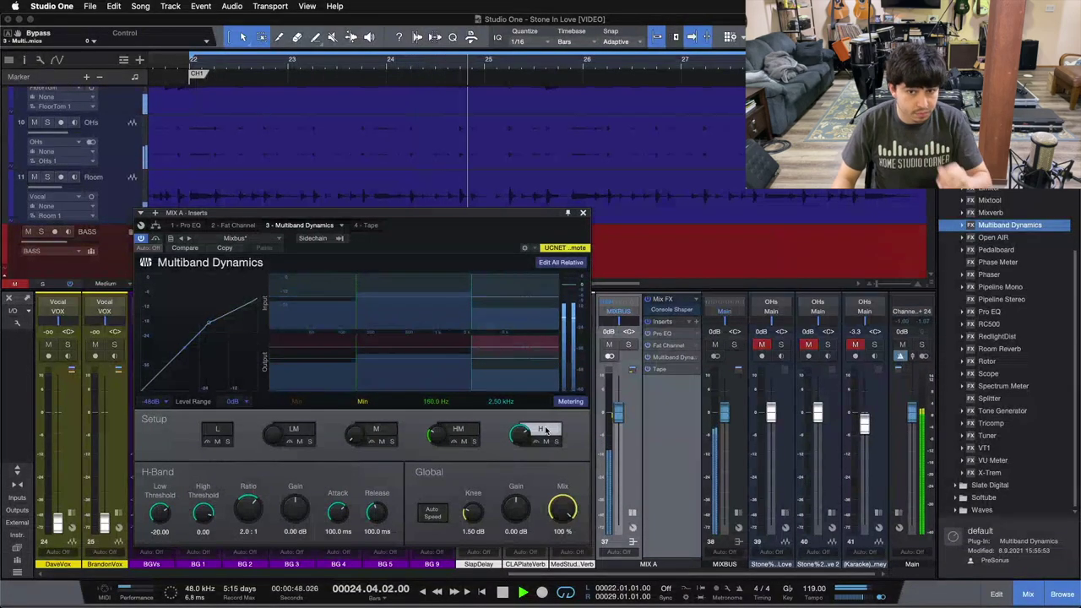
left_click(474, 431)
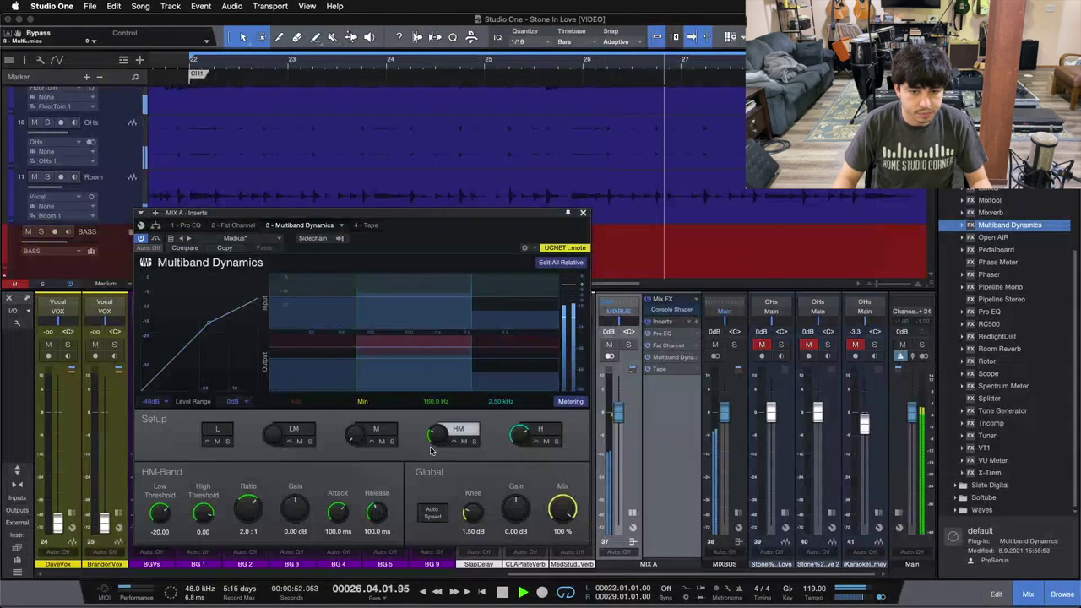
left_click(380, 431)
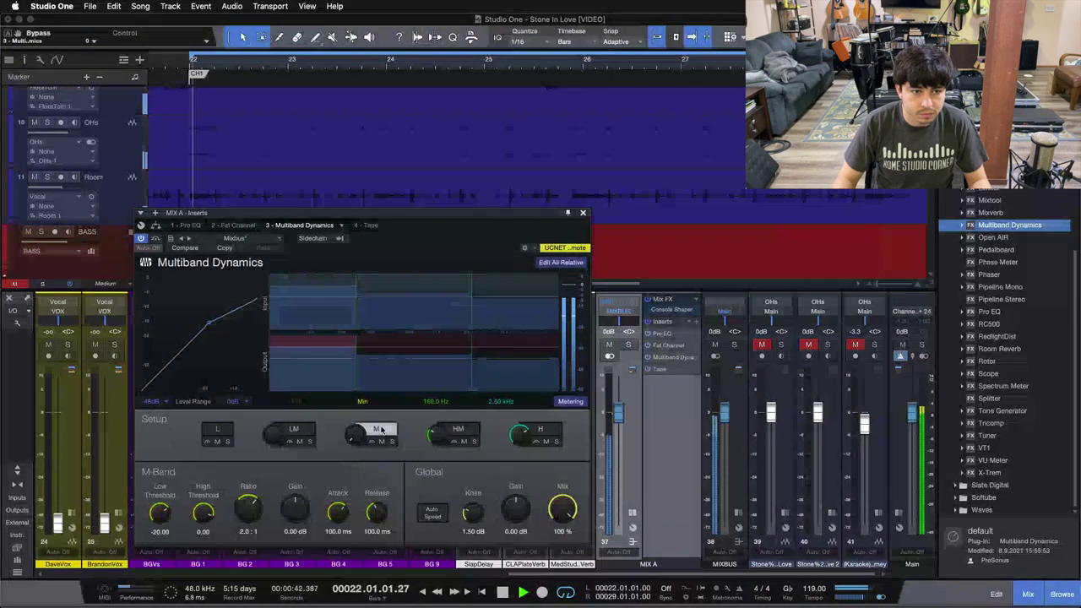
left_click(478, 434)
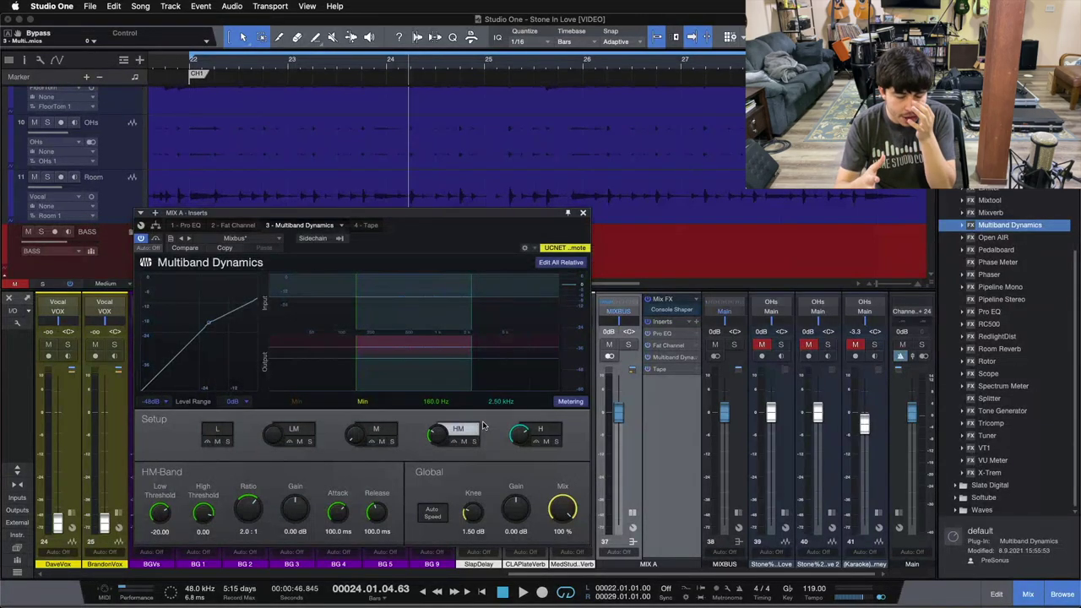
Check the mid, high-mid and high bands, ending on high-mid, then stop at bar 22
left_click(380, 430)
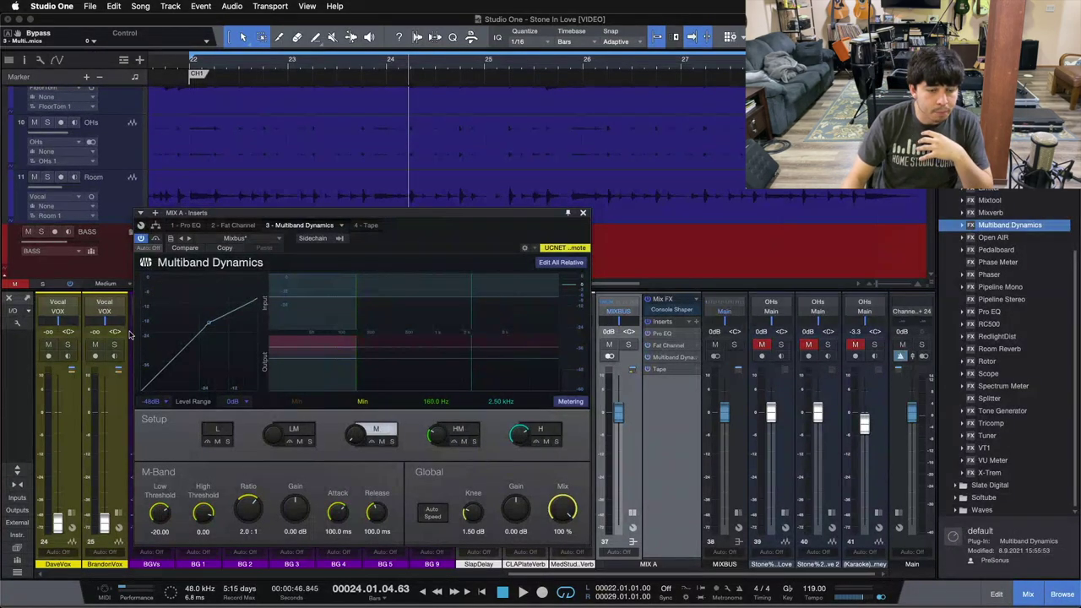
left_click(473, 429)
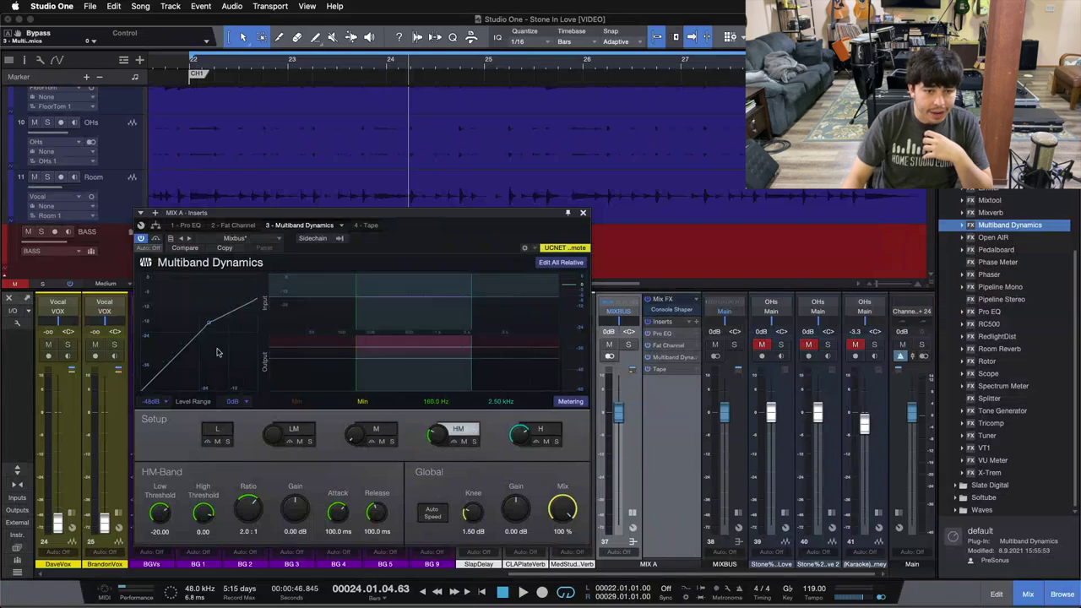
left_click(534, 430)
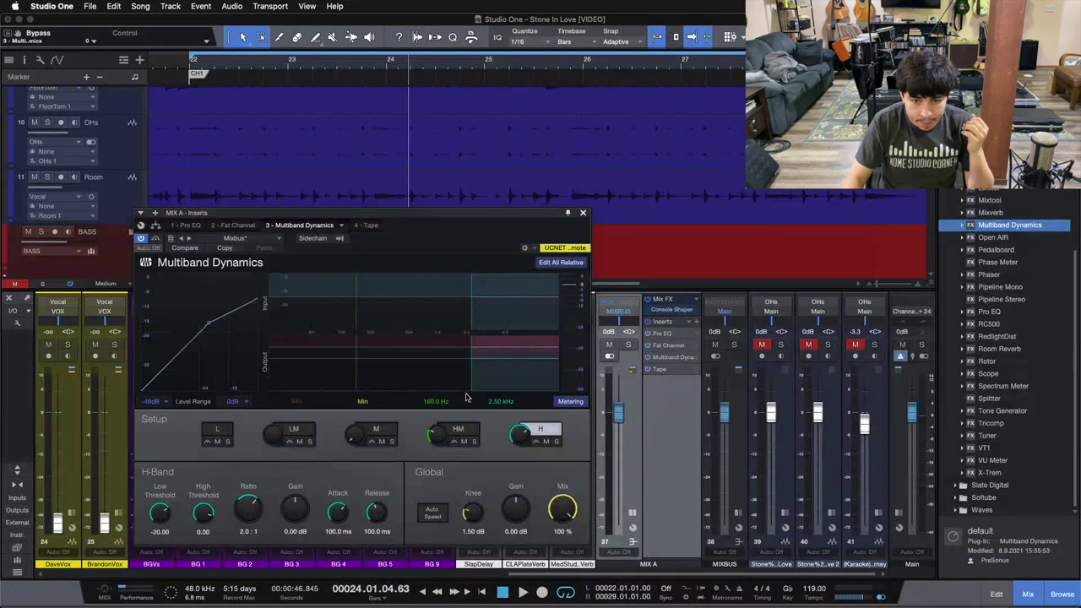
left_click(470, 433)
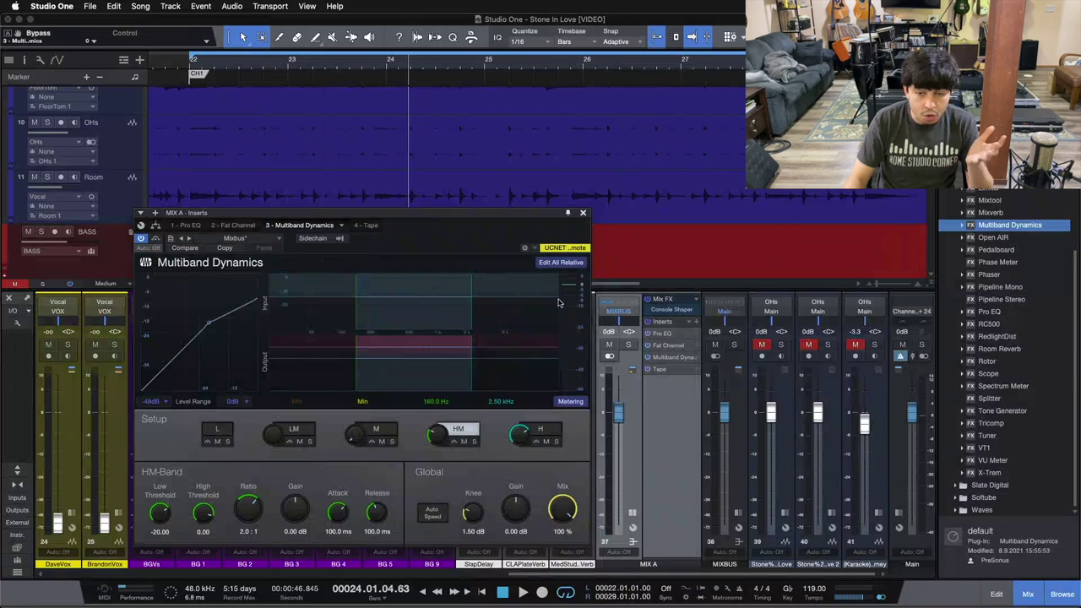
key("space")
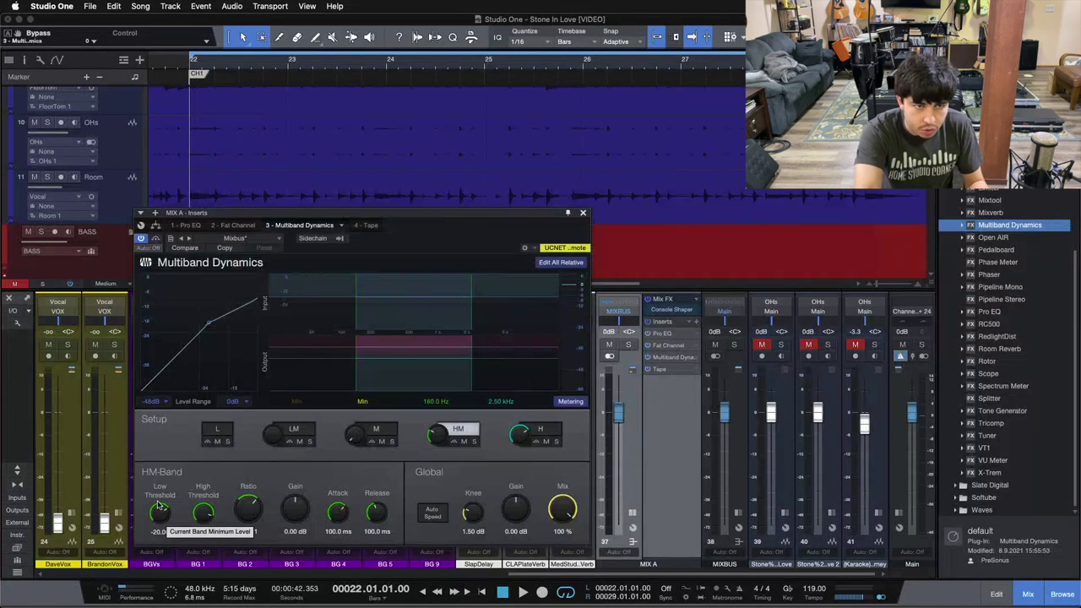
key("space")
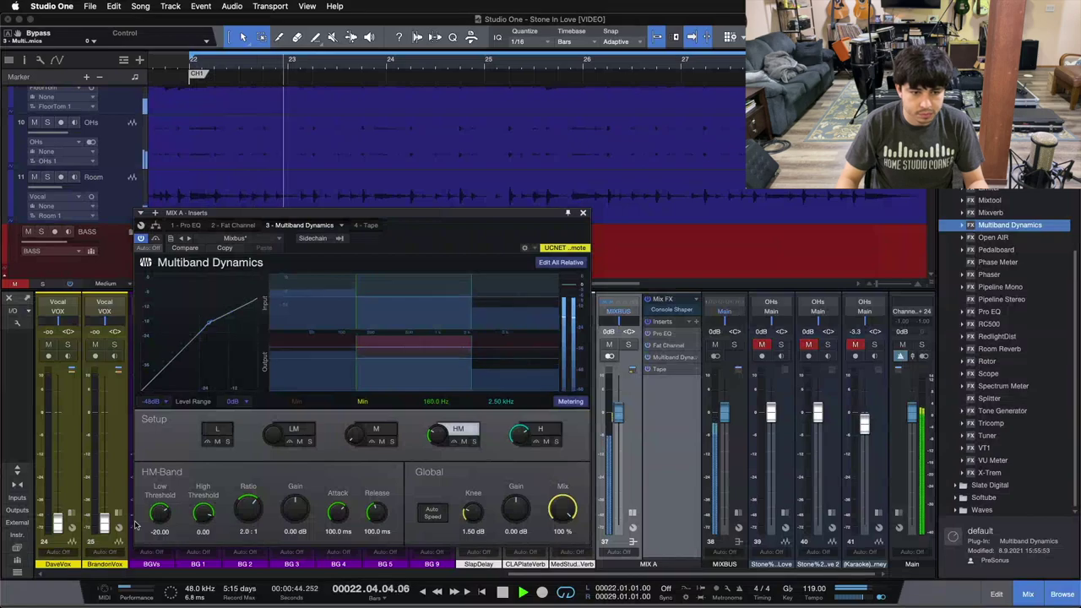
left_click_drag(161, 525, 160, 519)
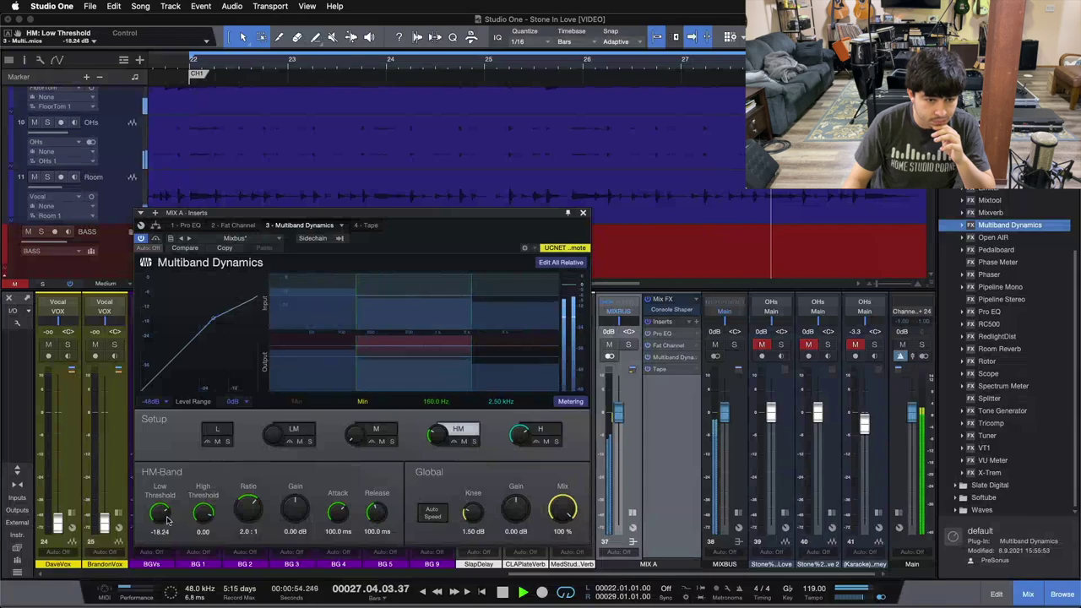
left_click_drag(166, 521, 162, 517)
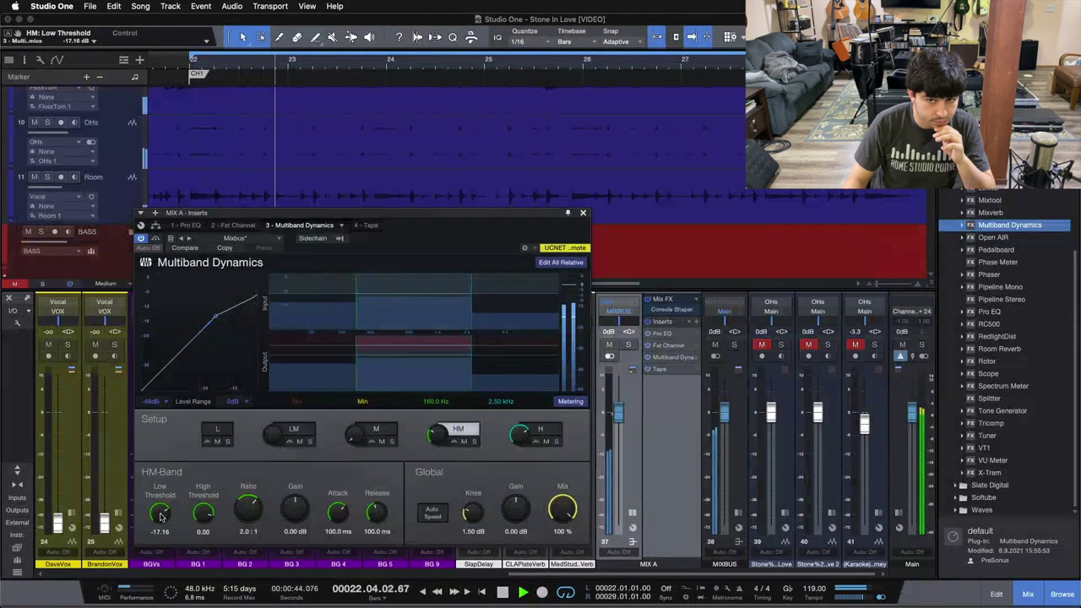
left_click(155, 240)
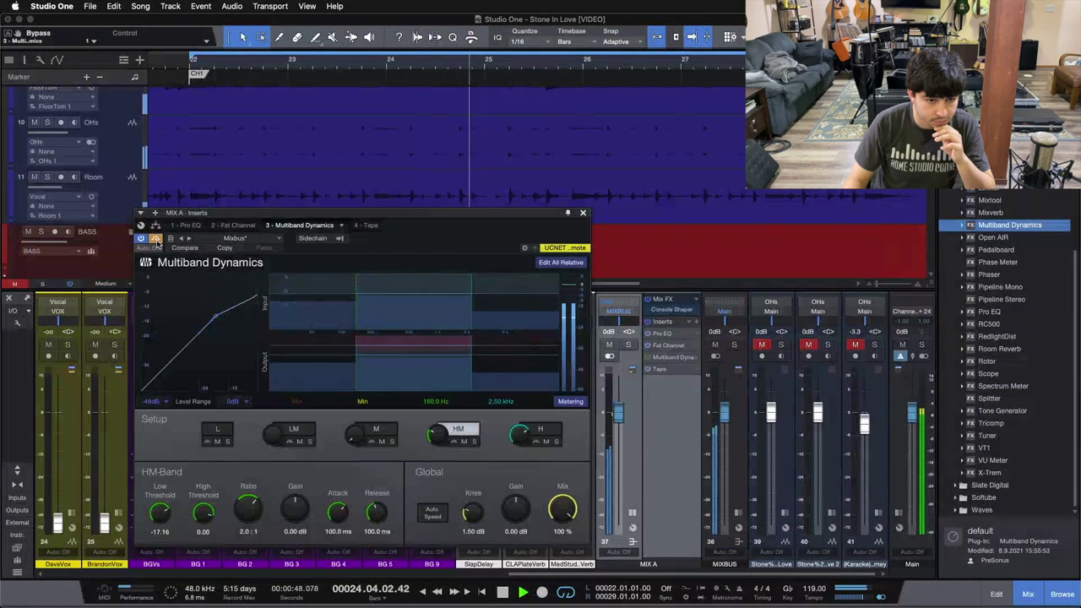
left_click(155, 240)
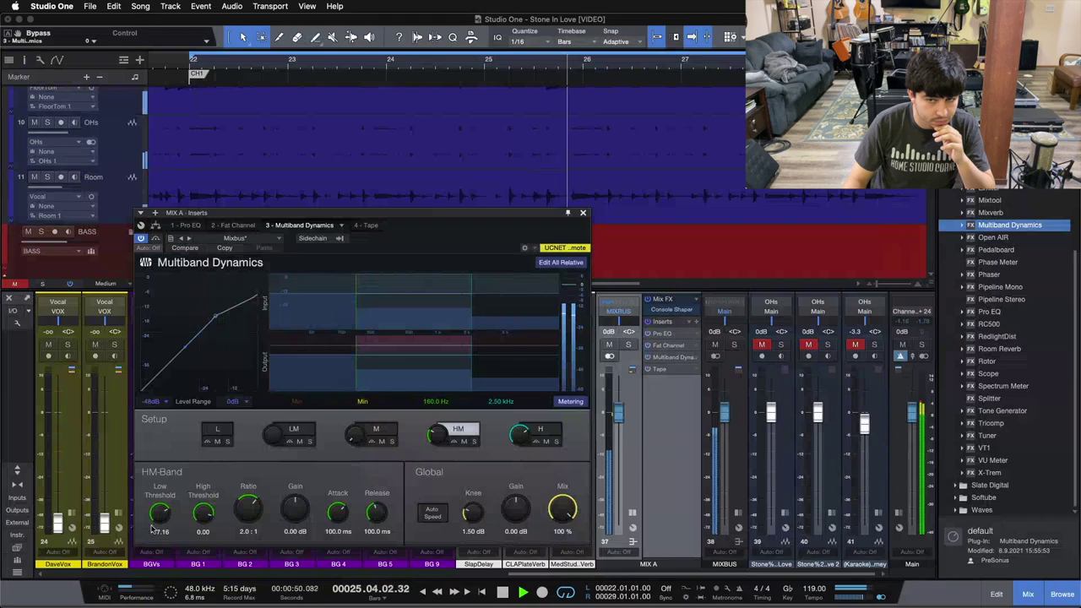
scroll(152, 529, "down", 2)
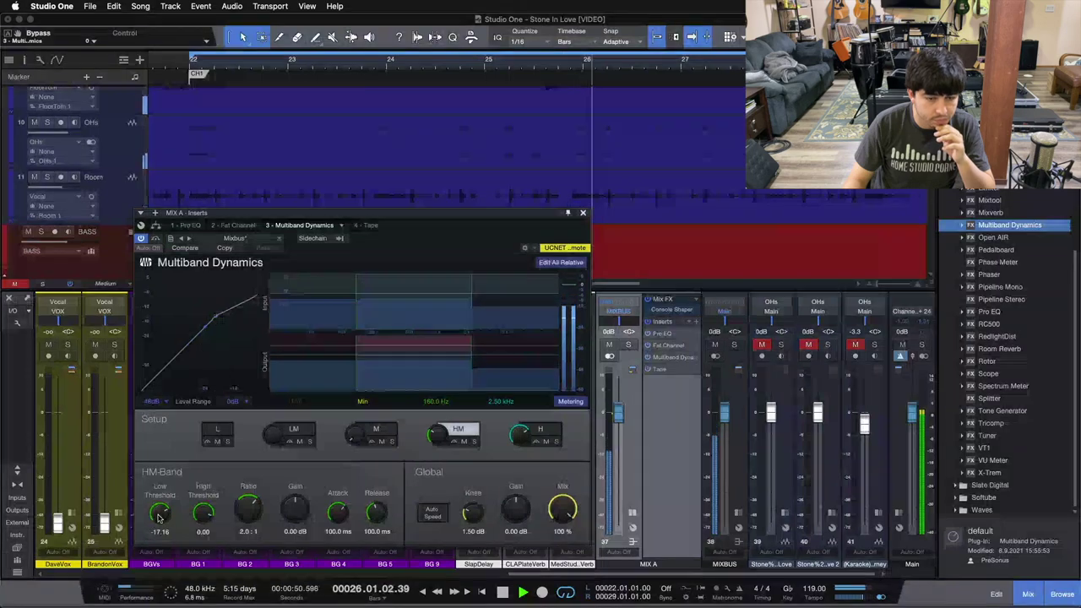
left_click(155, 239)
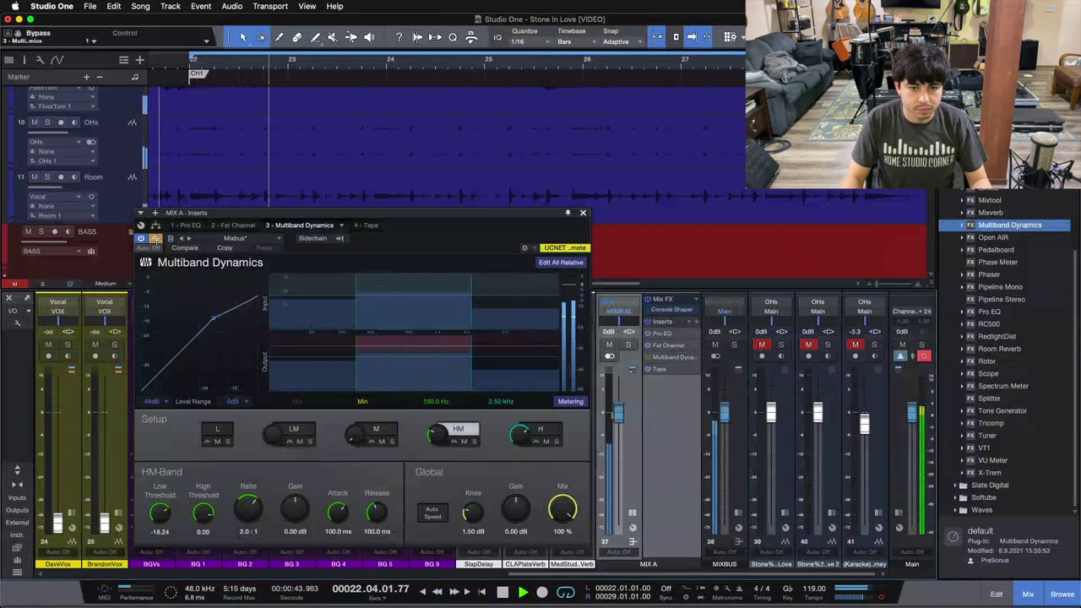
left_click(156, 239)
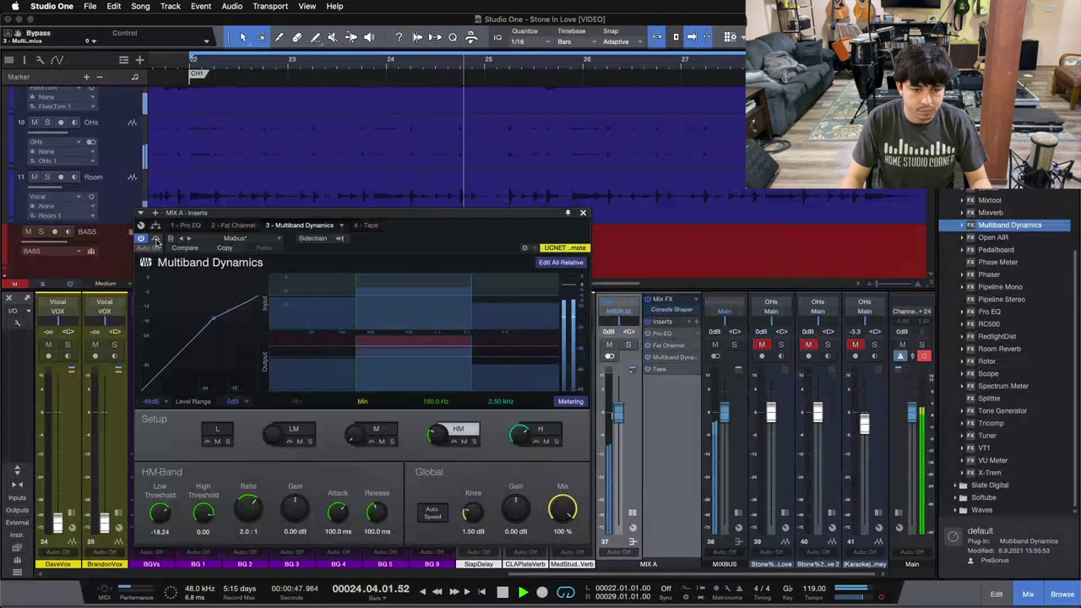
left_click(156, 239)
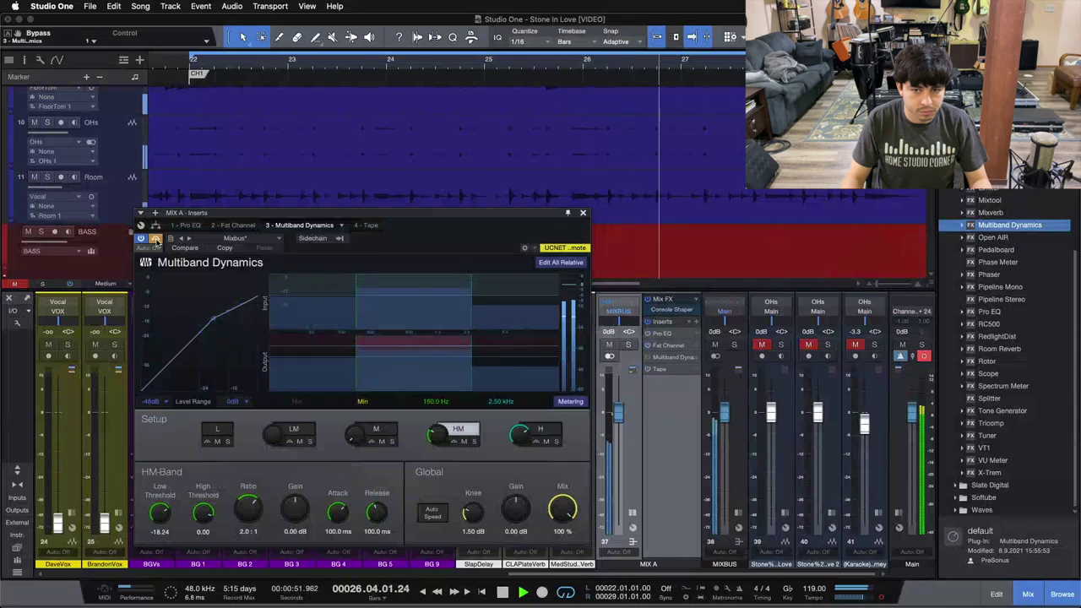
left_click(155, 239)
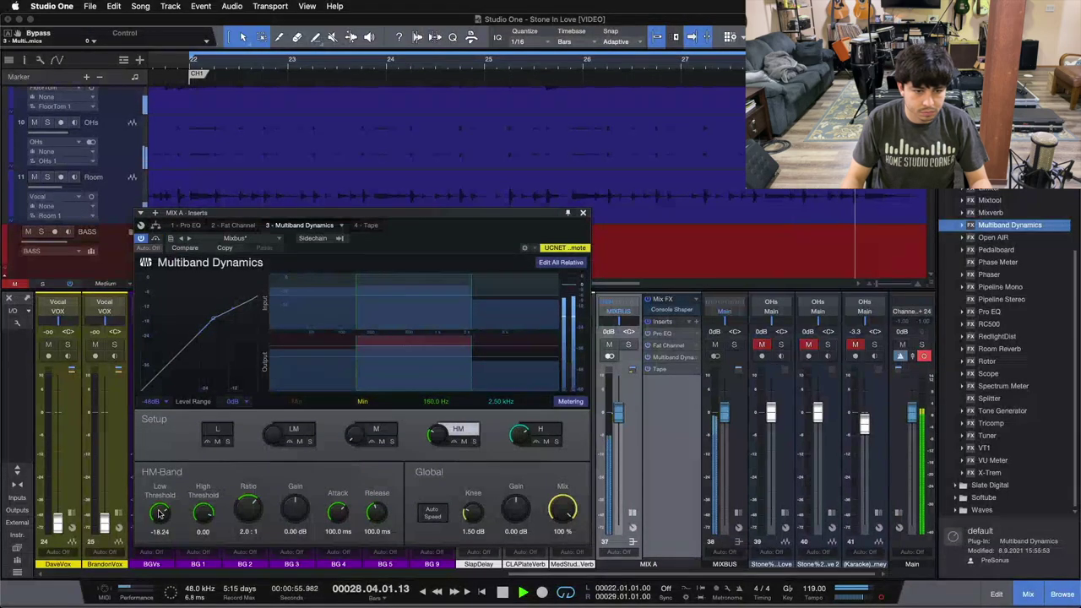
left_click_drag(161, 512, 160, 505)
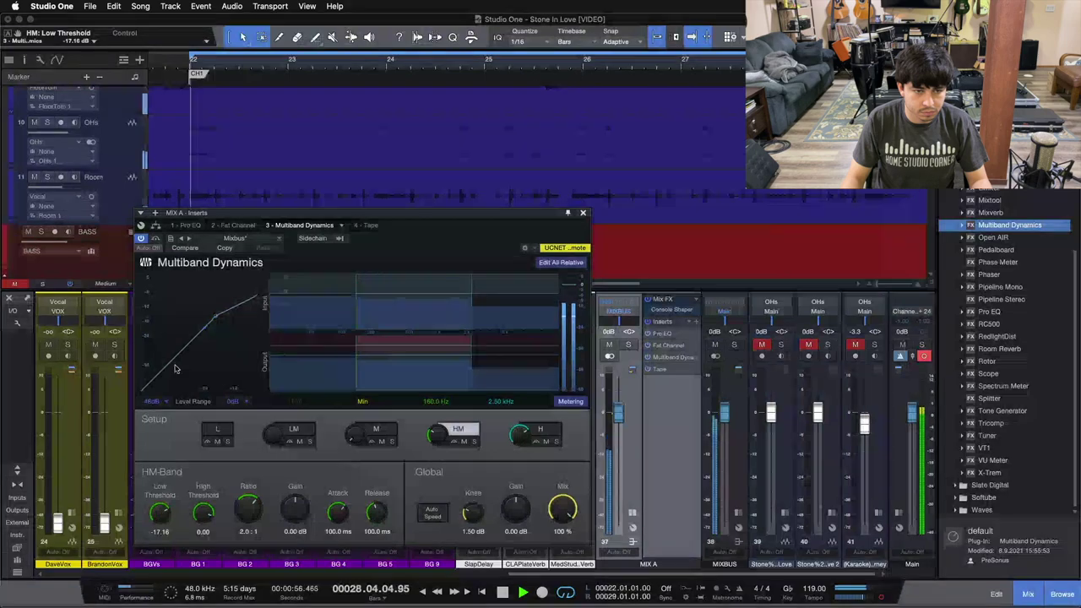
left_click(156, 240)
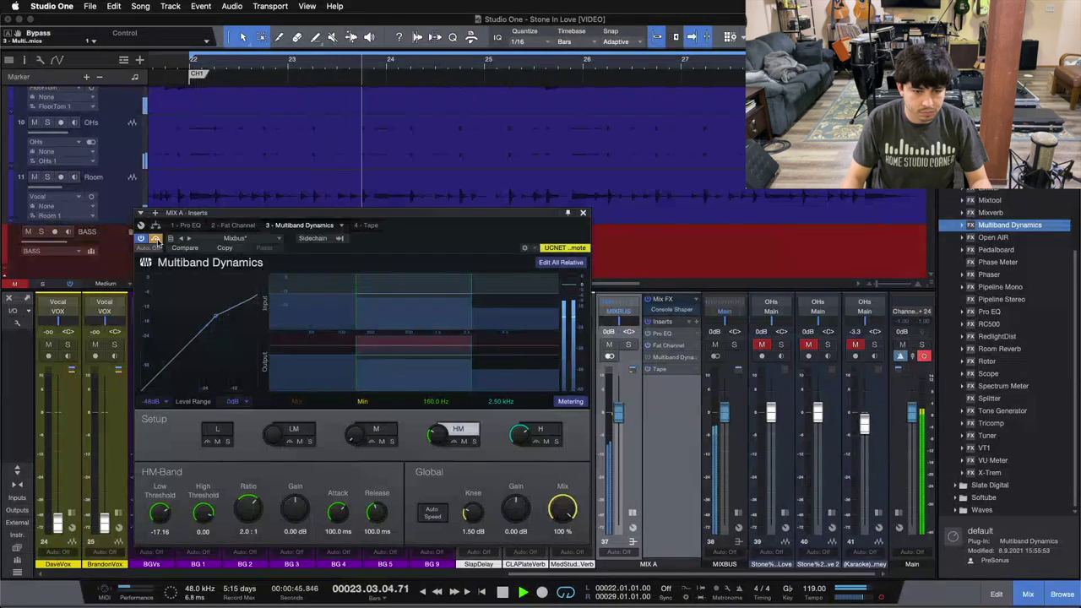
left_click(155, 240)
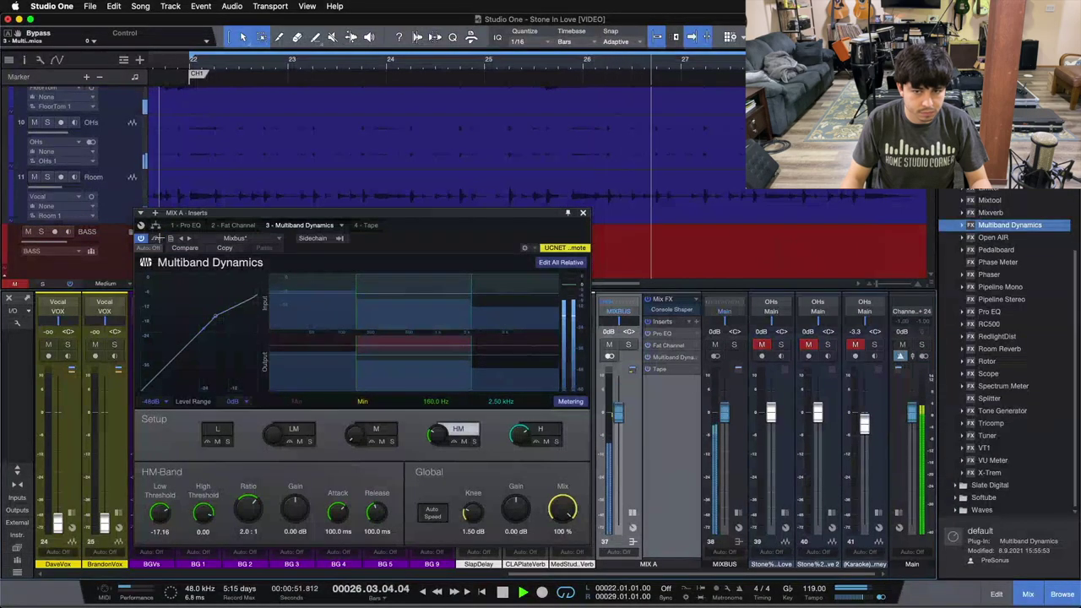
left_click(157, 239)
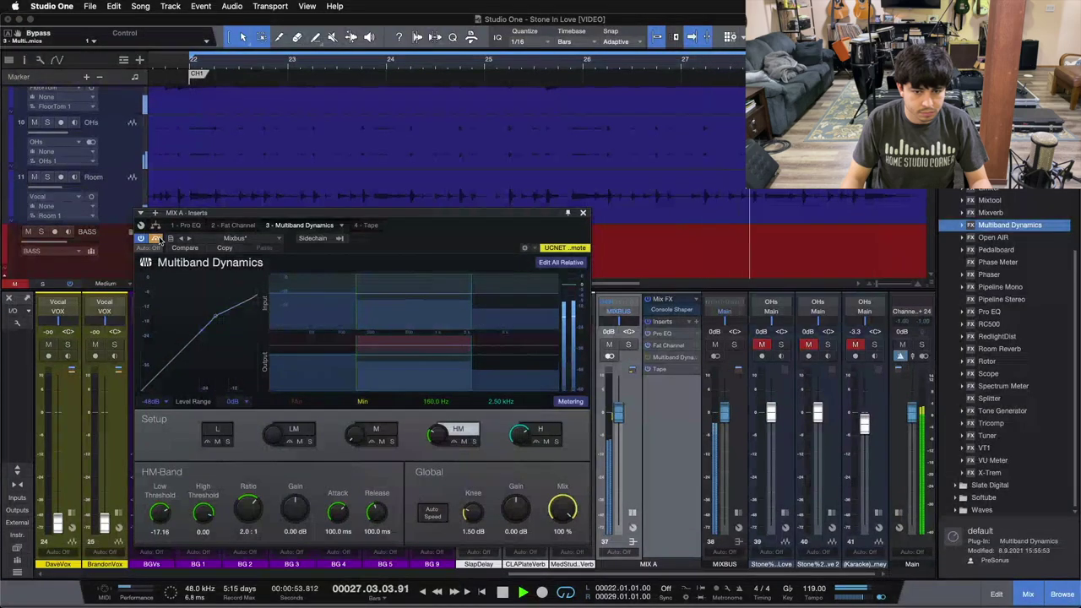
left_click(156, 239)
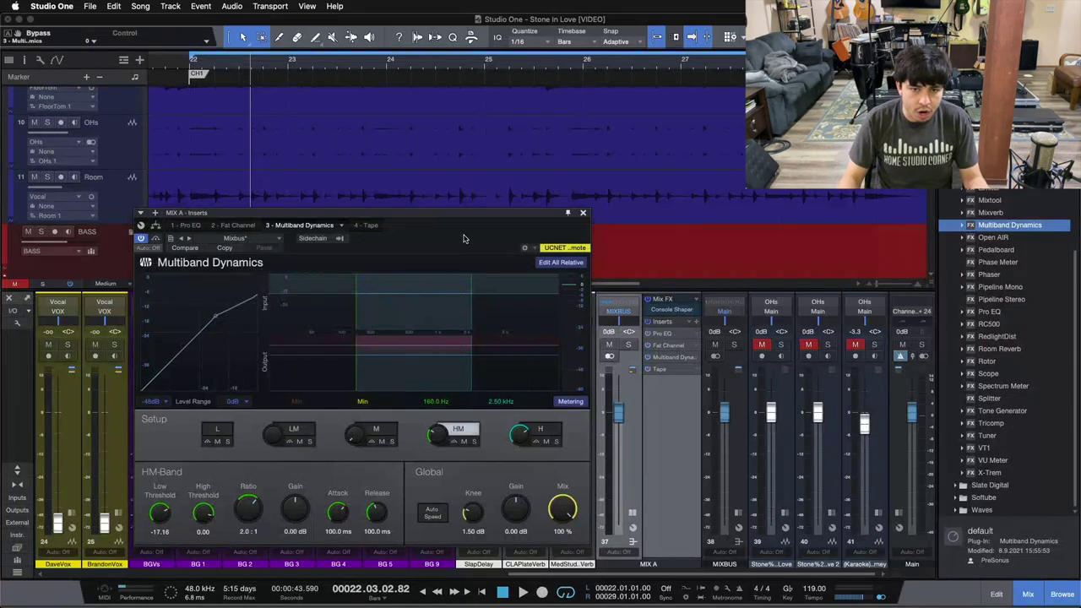
mouse_move(463, 238)
left_mouse_down()
mouse_move(395, 103)
mouse_move(456, 226)
mouse_move(438, 251)
mouse_move(453, 244)
left_mouse_up()
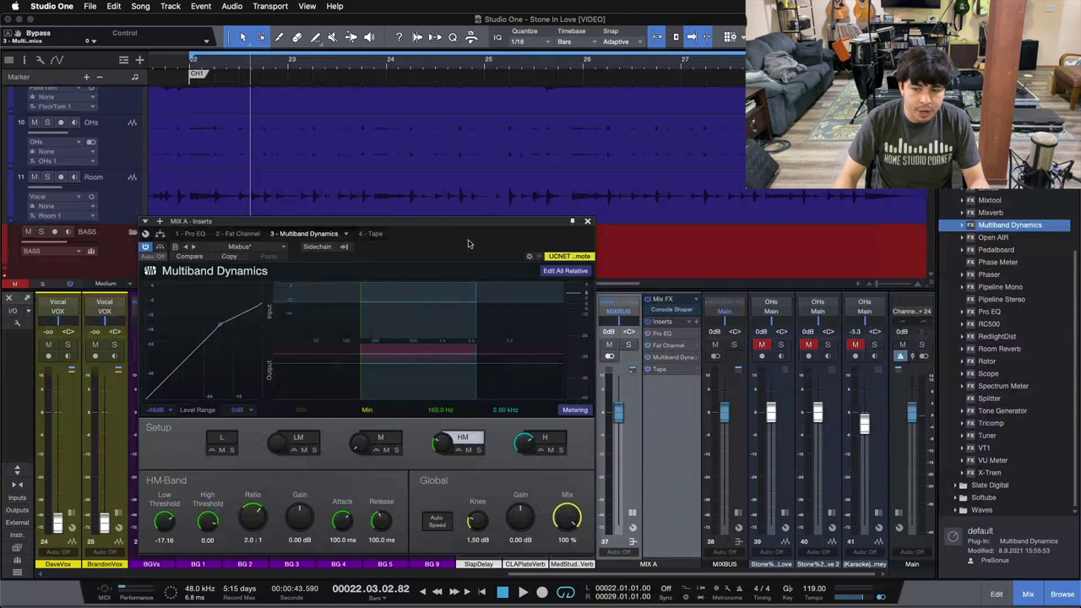
Play from bar 22, A/B the Multiband Dynamics bypass twice, and show the mid band settings
key("space")
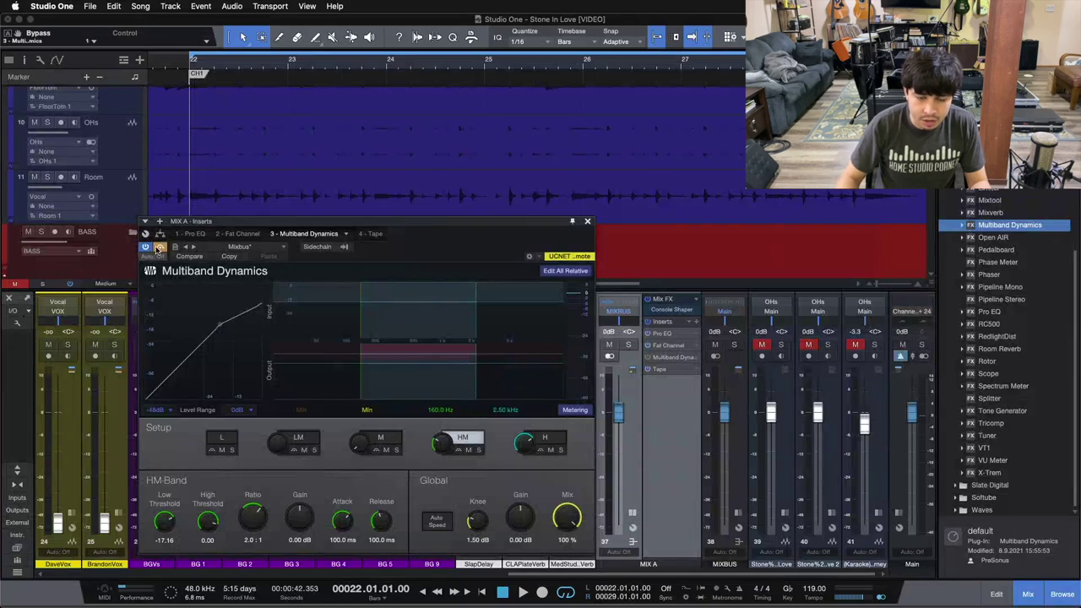
key("space")
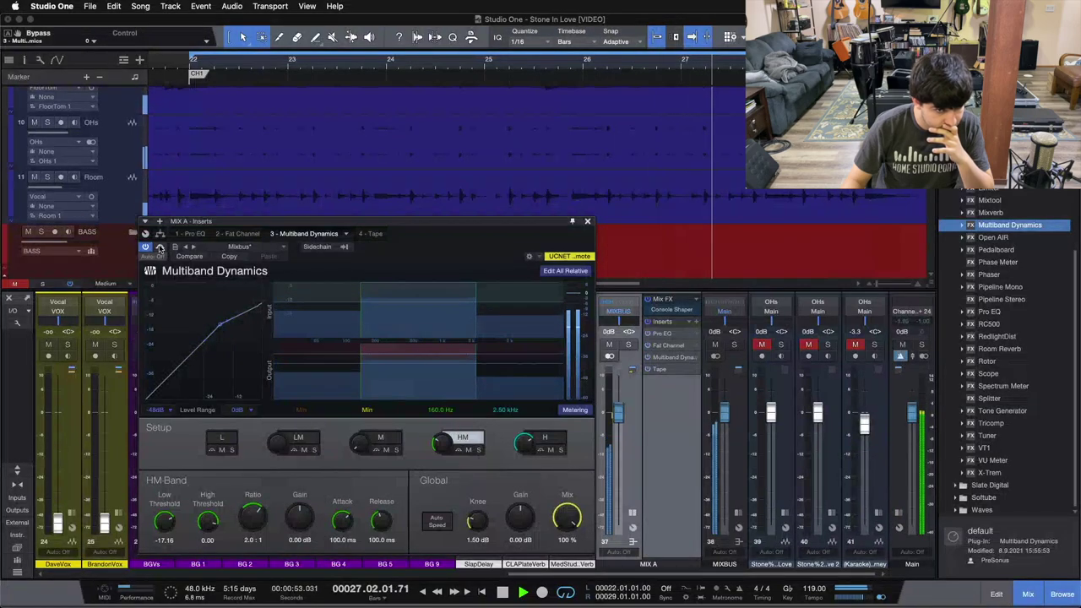
left_click(160, 247)
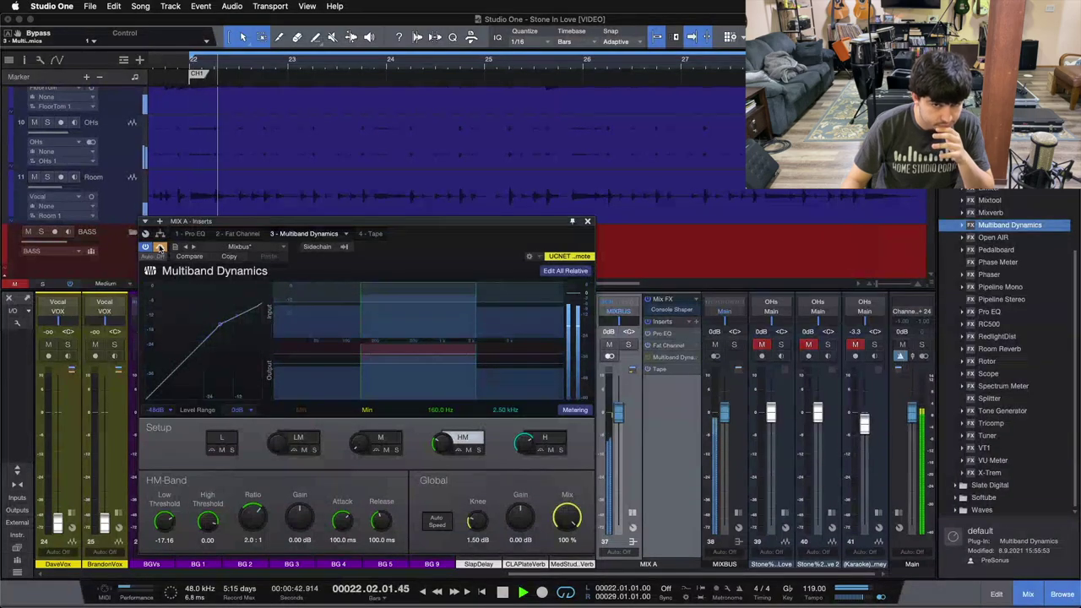
left_click(160, 247)
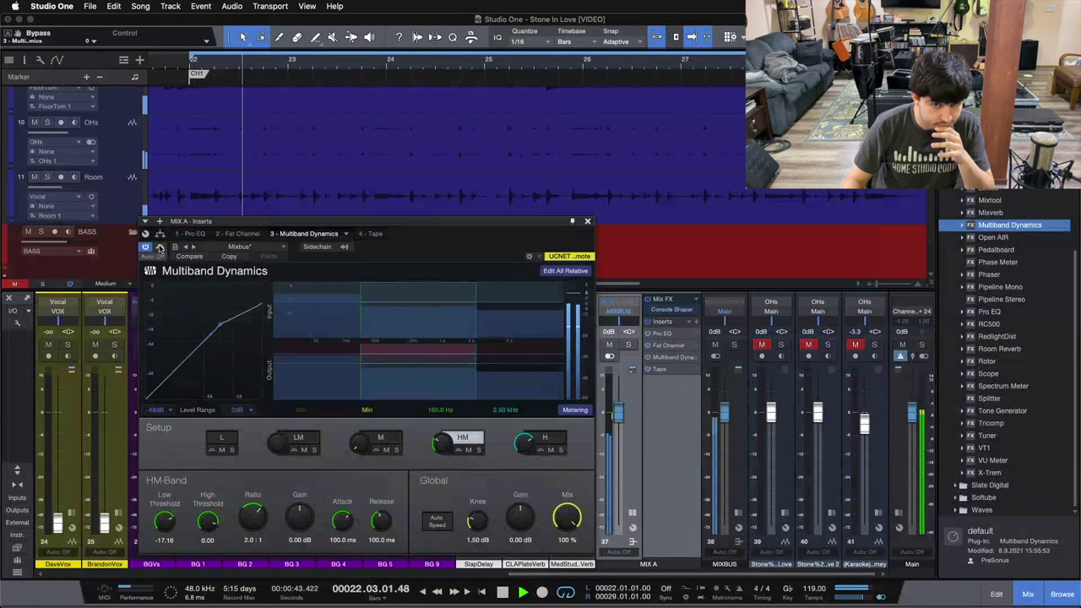
left_click(385, 438)
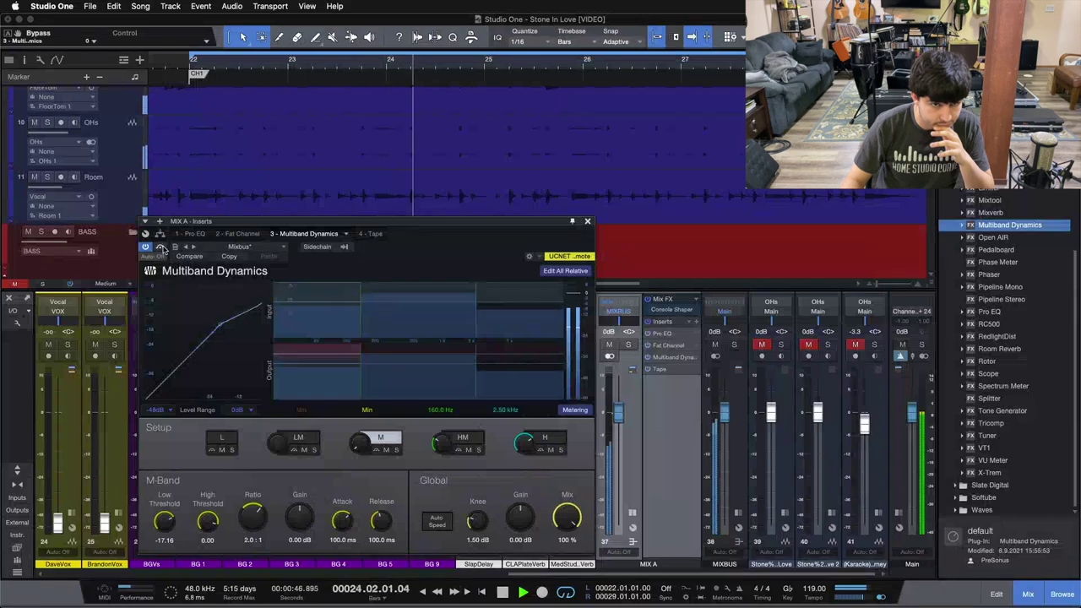
left_click(160, 248)
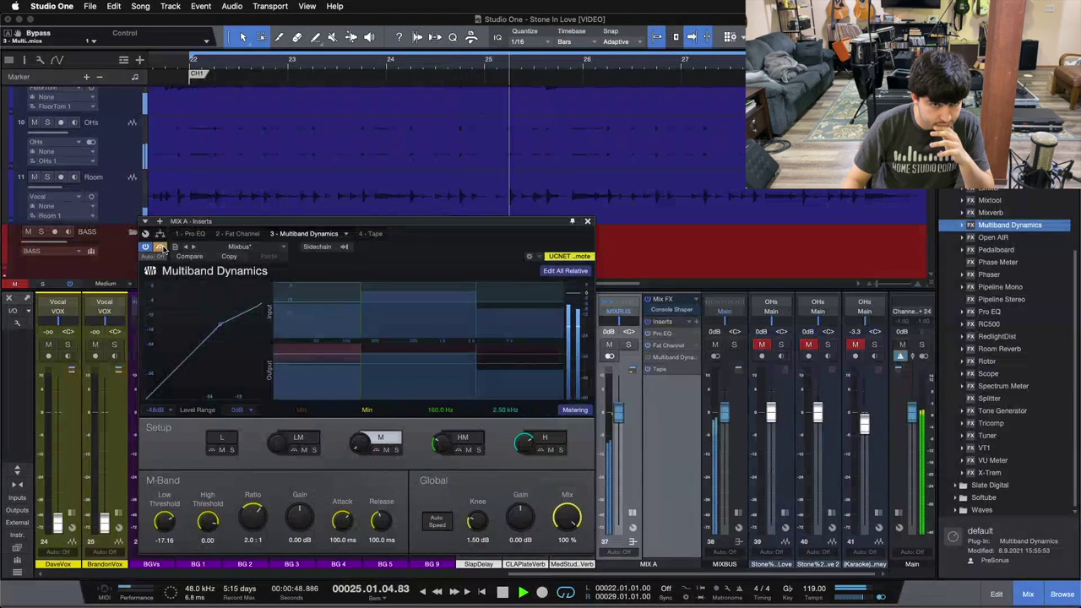
left_click(160, 247)
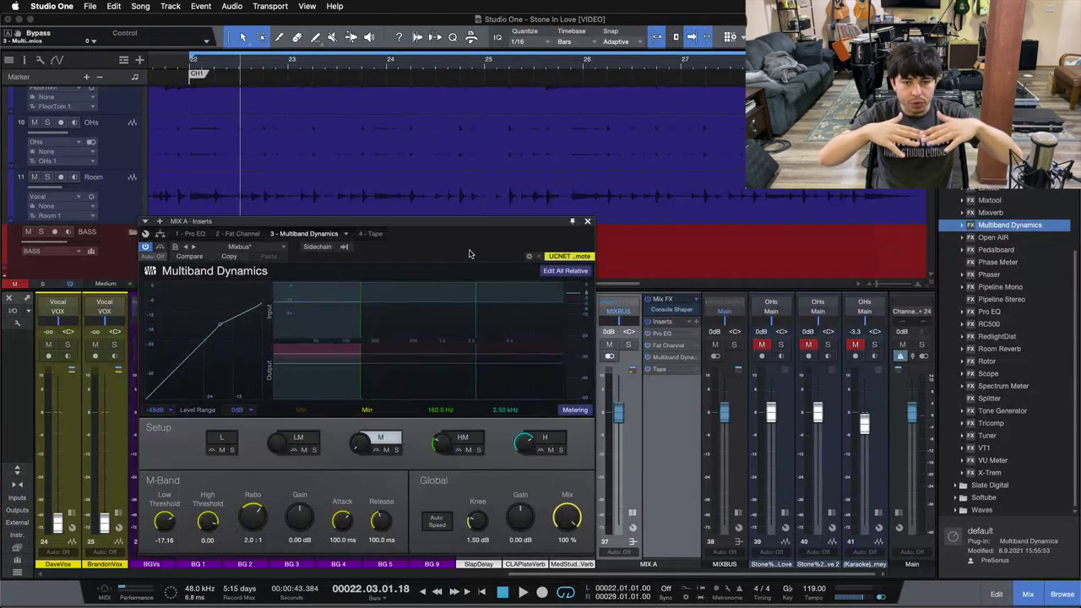
Stop, show the high-mid band, then play the bar 22–29 loop toggling bypass, ending active
key("space")
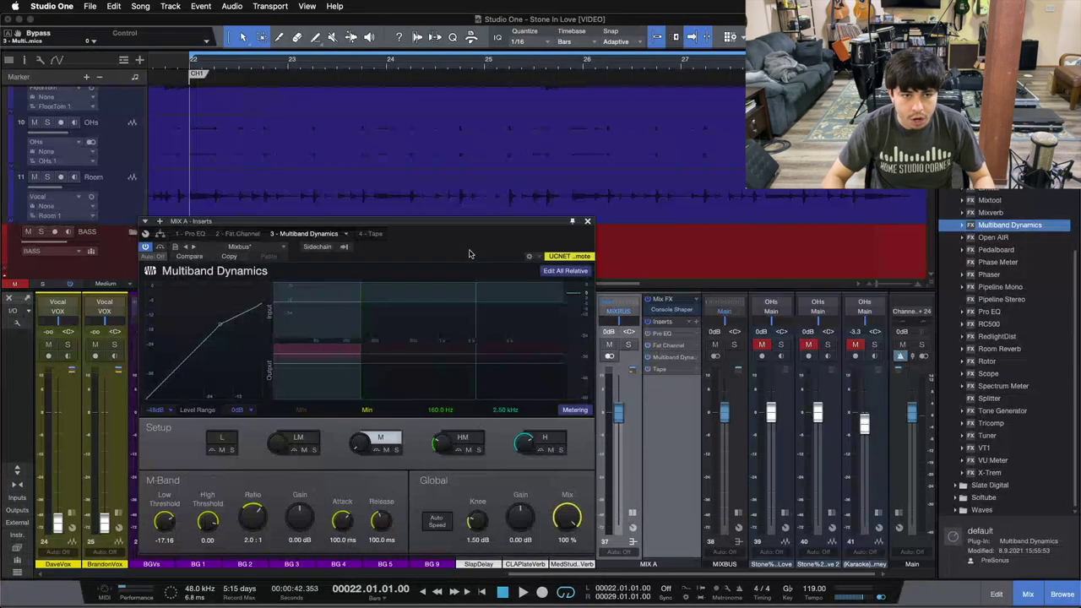
left_click(477, 445)
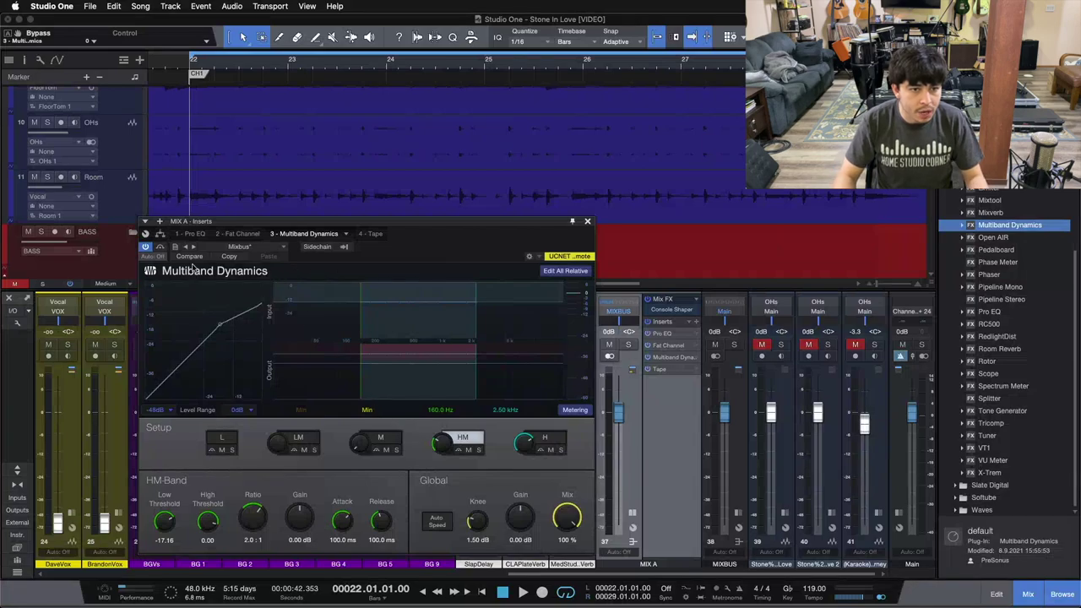
left_click(160, 247)
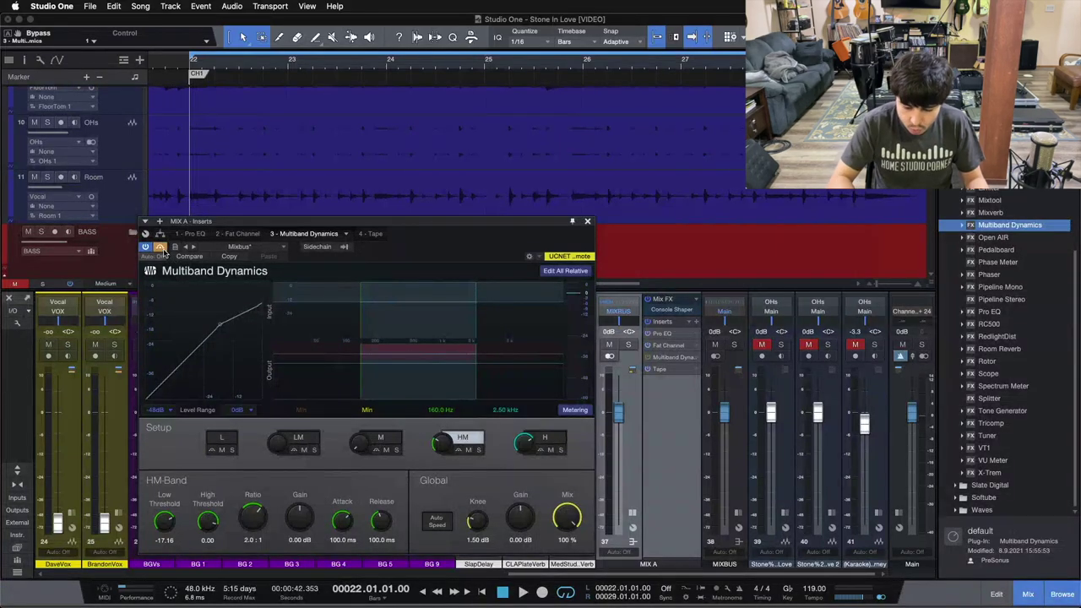
key("space")
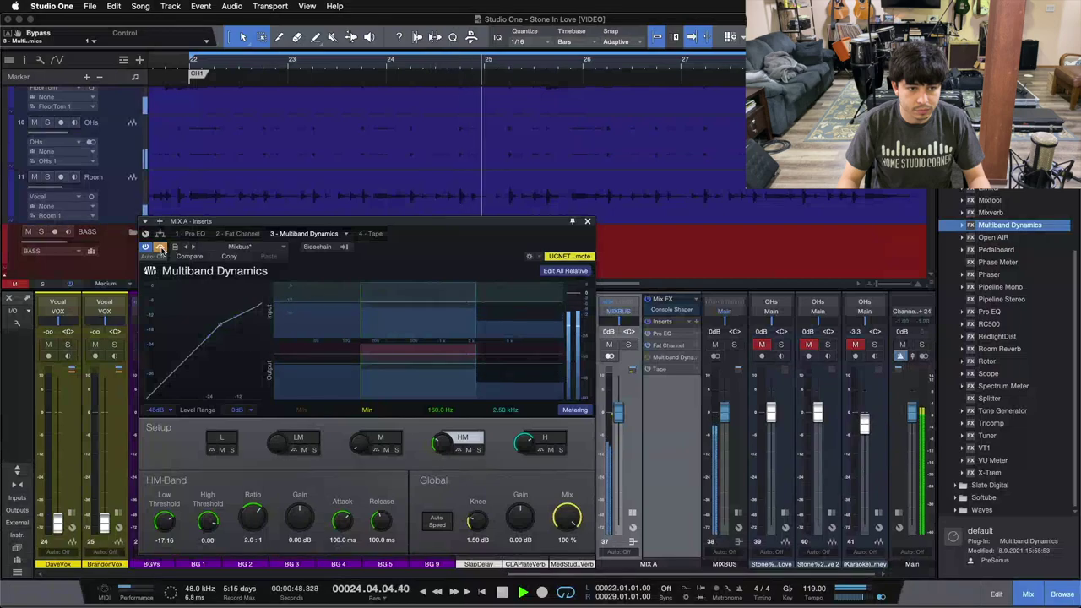
left_click(161, 247)
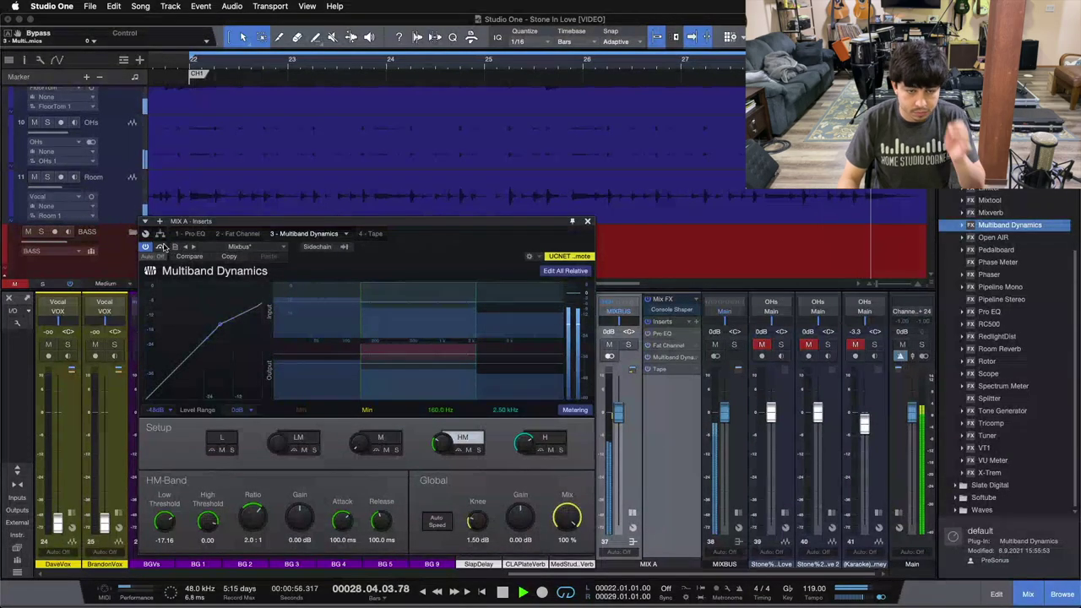
left_click(160, 247)
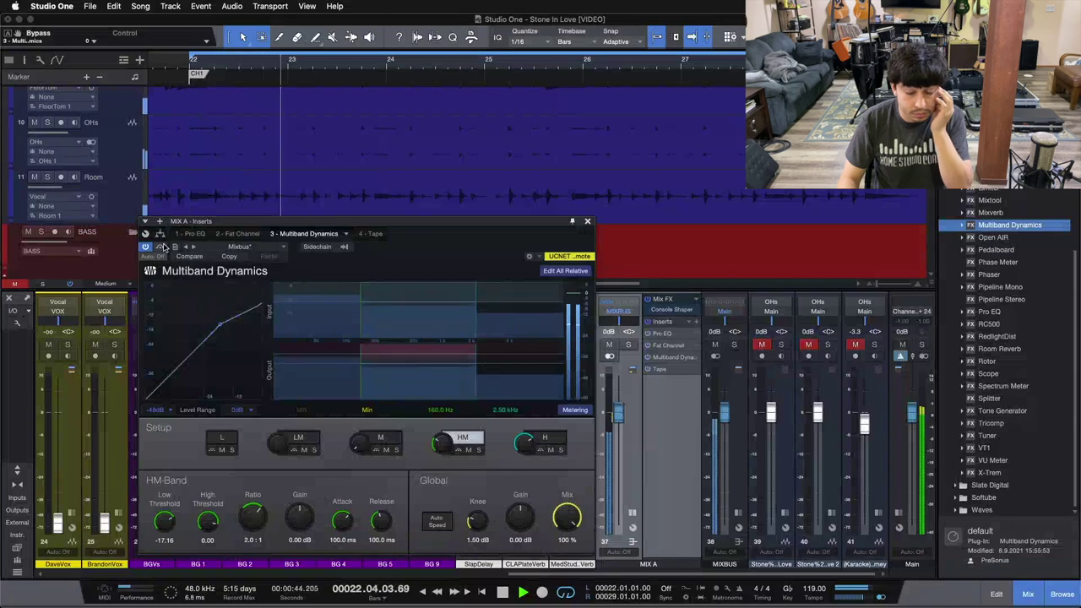
left_click(160, 246)
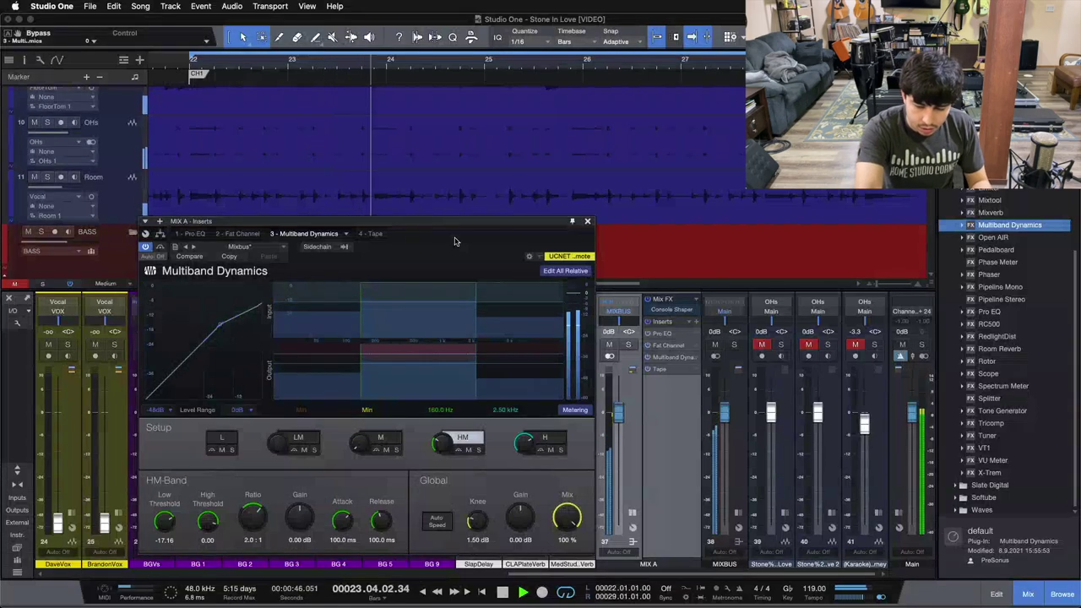
Stop playback around bar 24, leaving MIX A's Multiband Dynamics active
key("space")
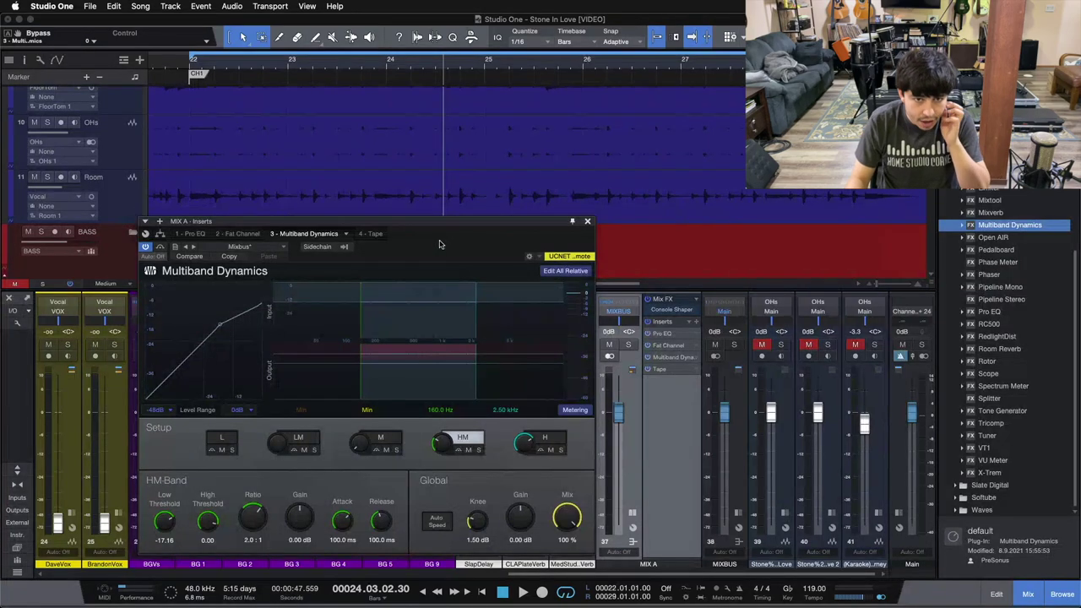
Replay from bar 22 and A/B Multiband Dynamics by bypassing and re-enabling it, then close it
mouse_move(439, 244)
left_mouse_down()
mouse_move(504, 246)
mouse_move(411, 243)
mouse_move(436, 241)
left_mouse_up()
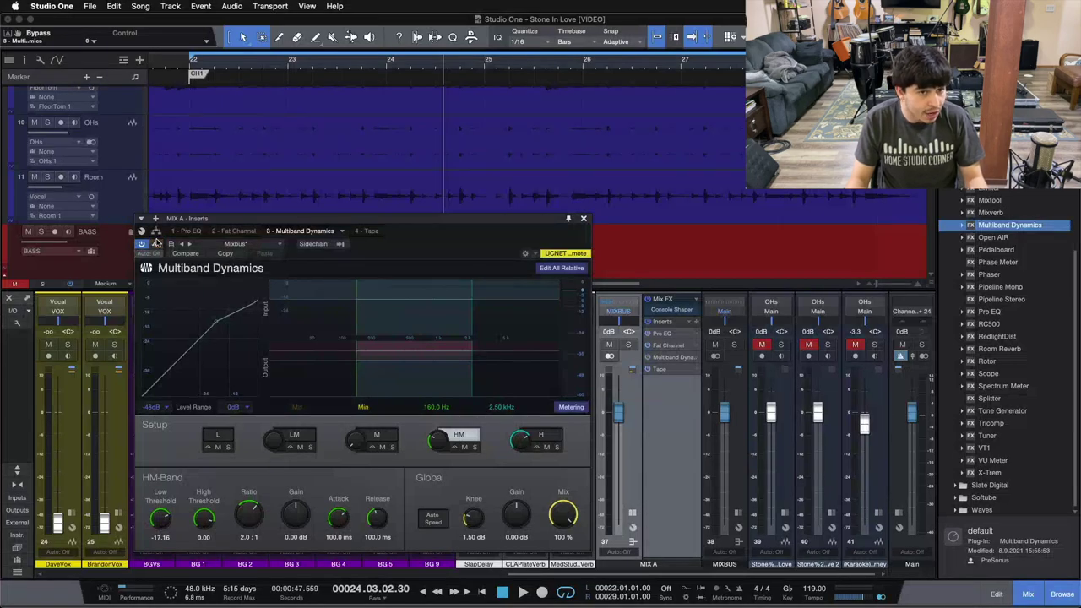
key("space")
key("space")
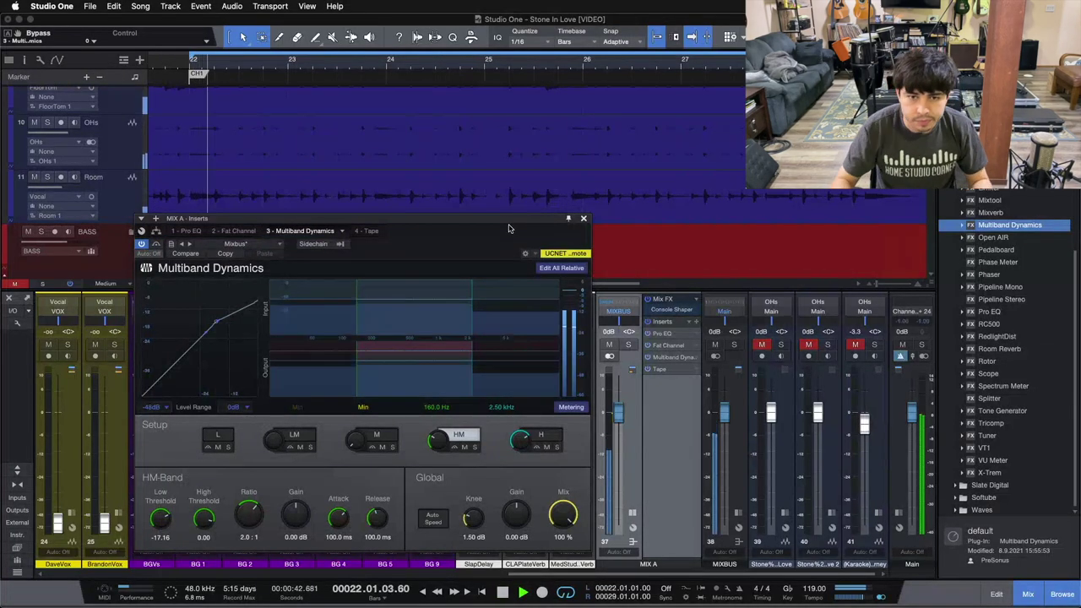
left_click(156, 244)
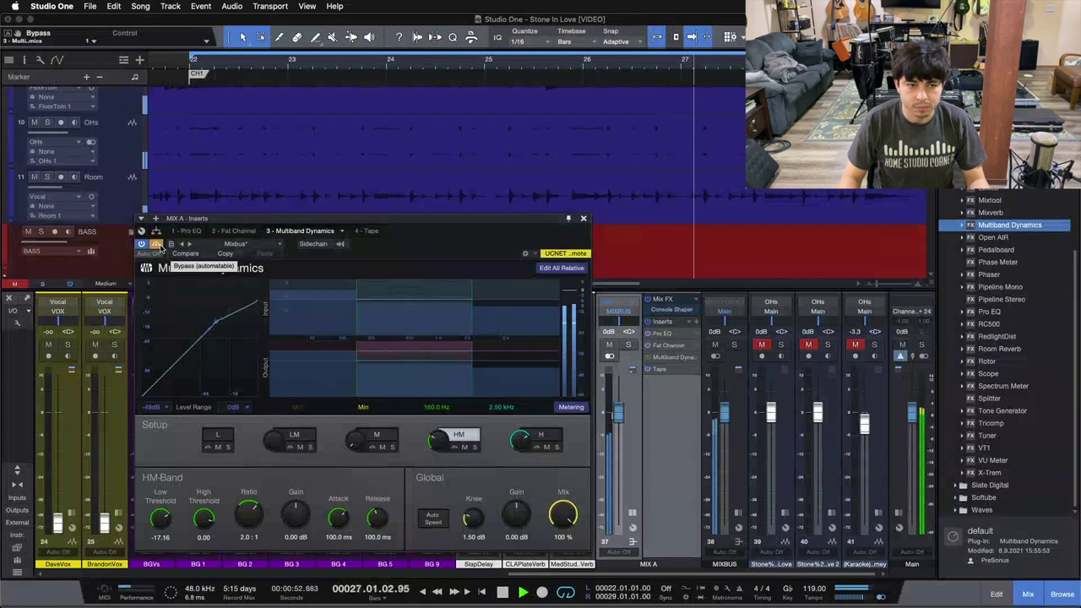
left_click(156, 245)
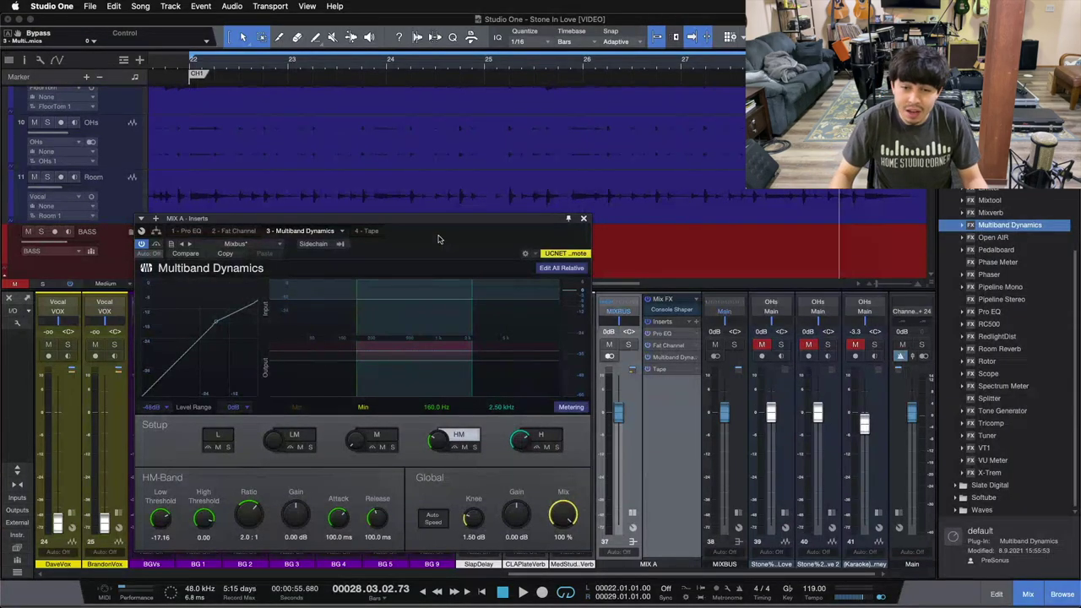
left_click(583, 218)
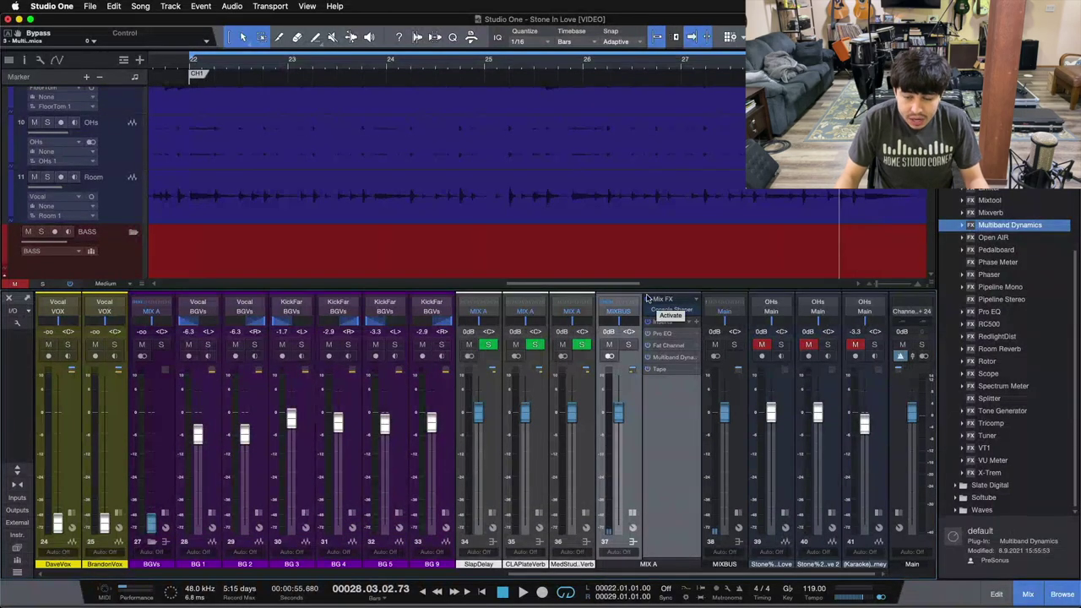
Activate Console Shaper on MIX A, replay from bar 22, then inspect the Pro EQ² window
left_click(648, 304)
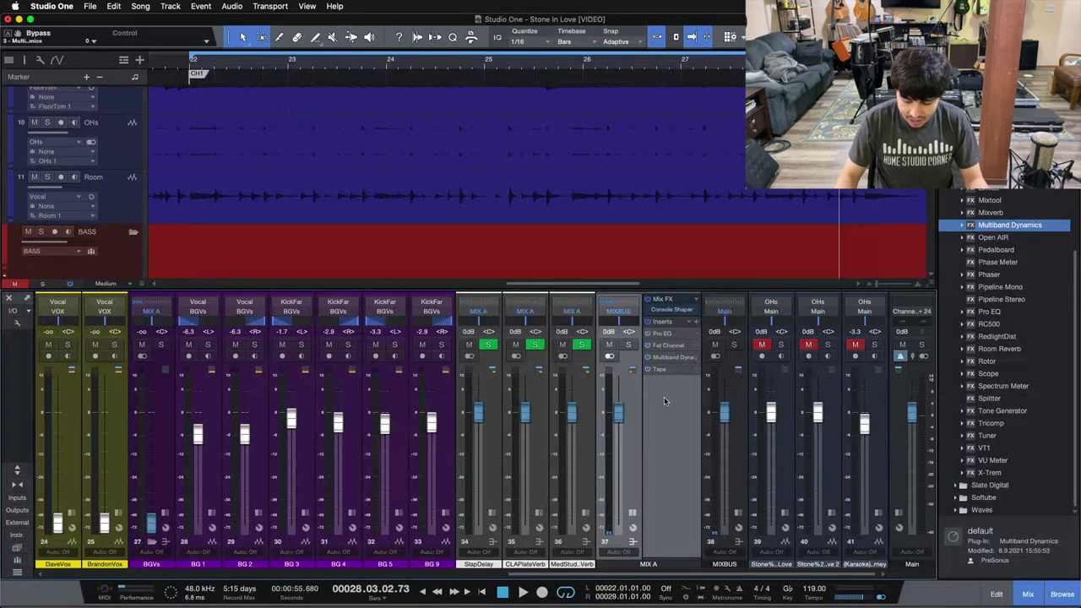
key("space")
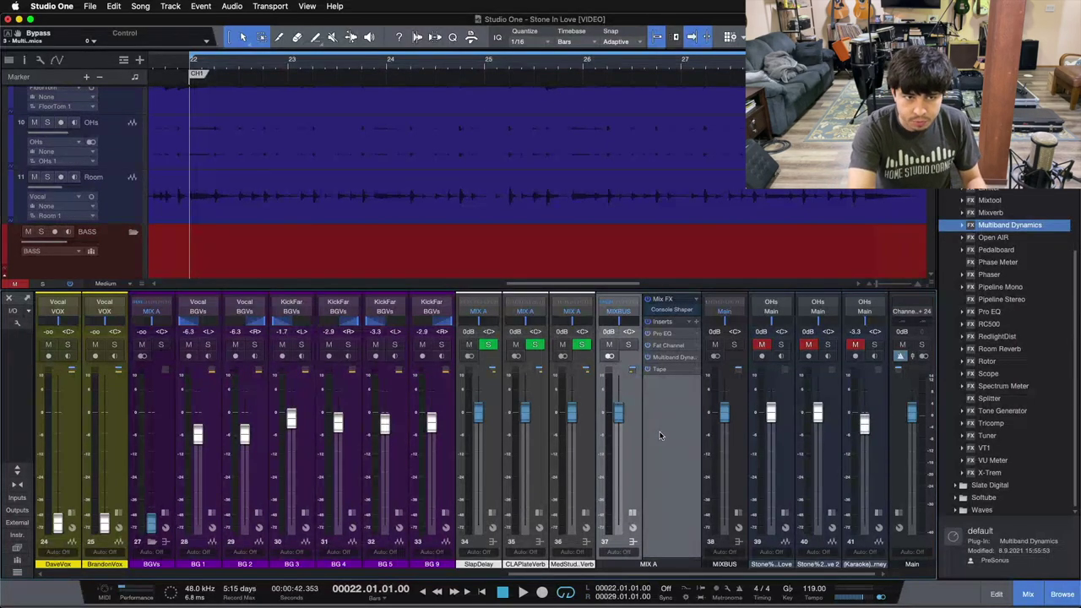
key("space")
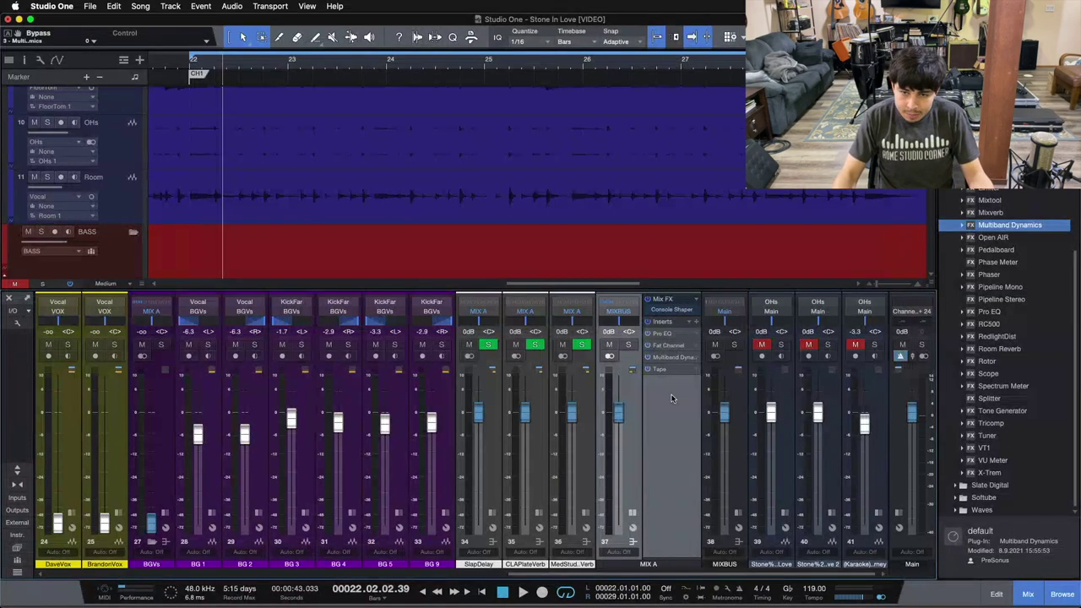
double_click(663, 335)
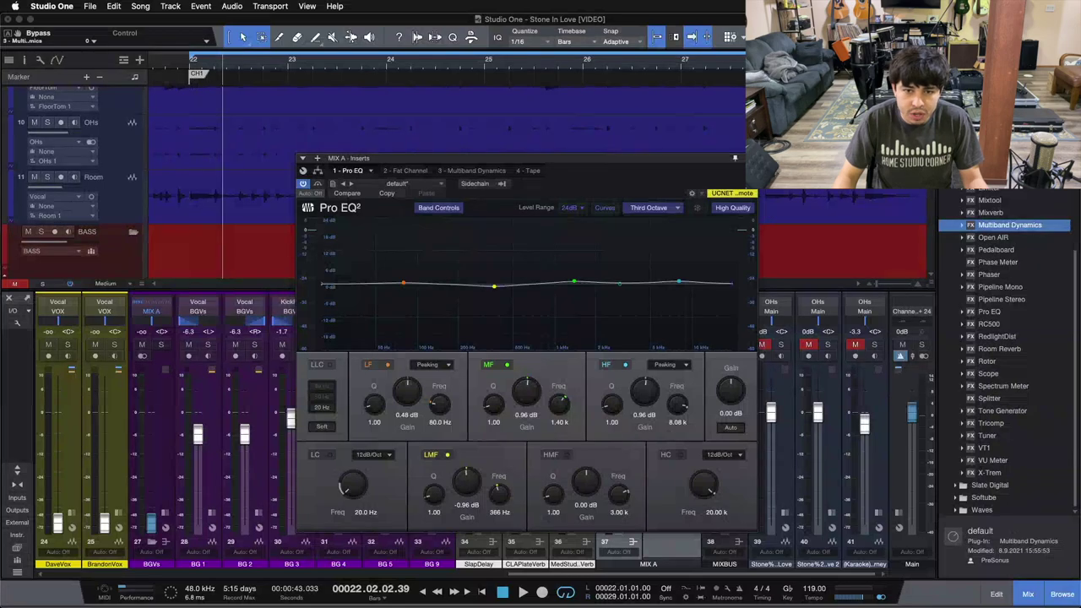
key("super+w")
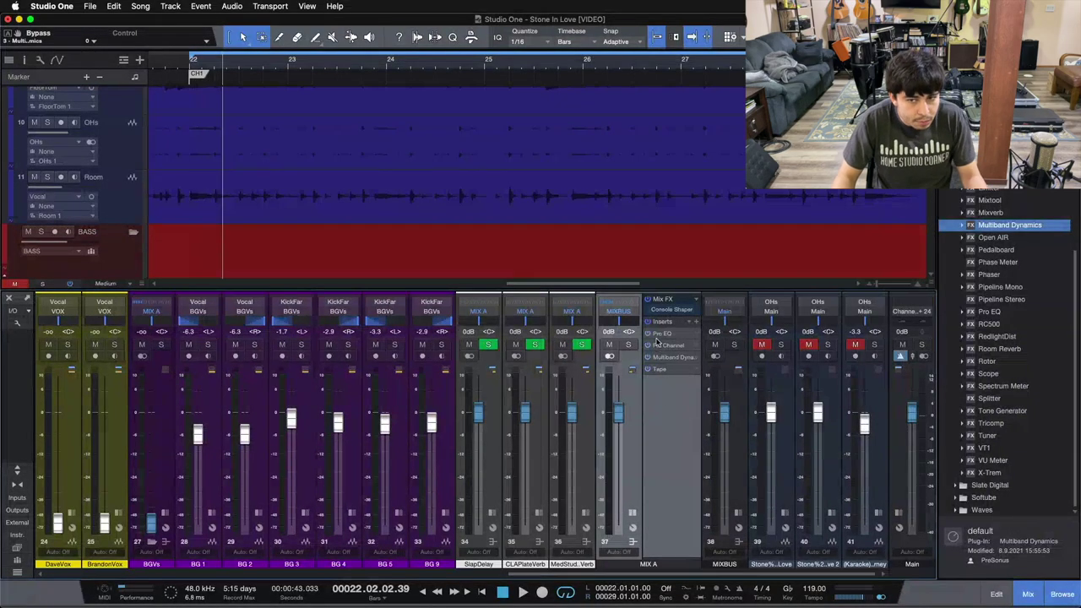